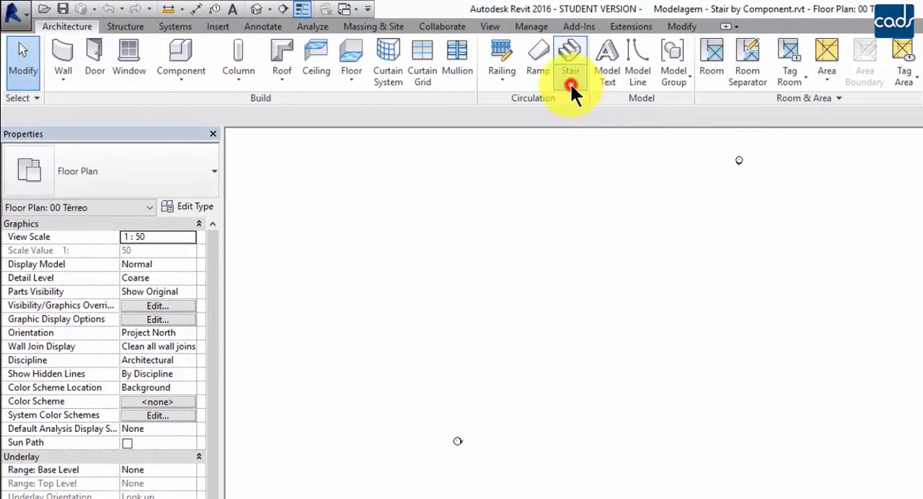
- Start a Stair by Component using the Assembled Stair type Genérica
left_click(570, 82)
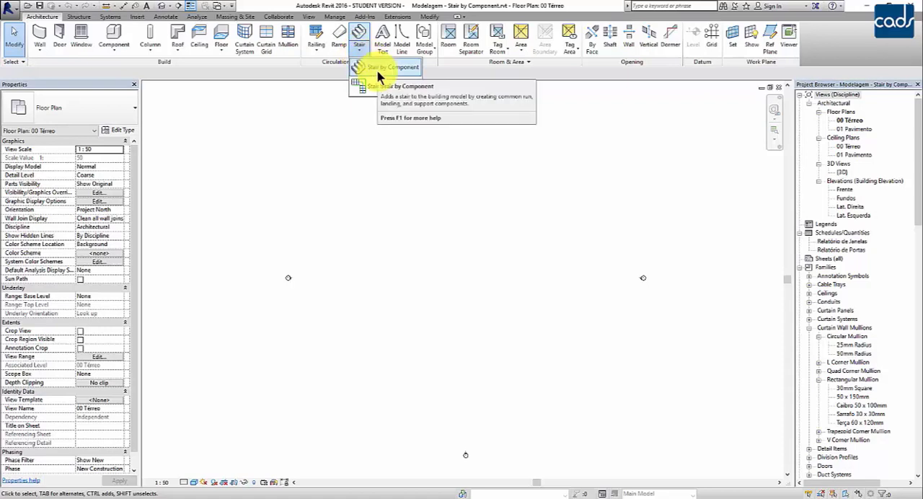
left_click(377, 69)
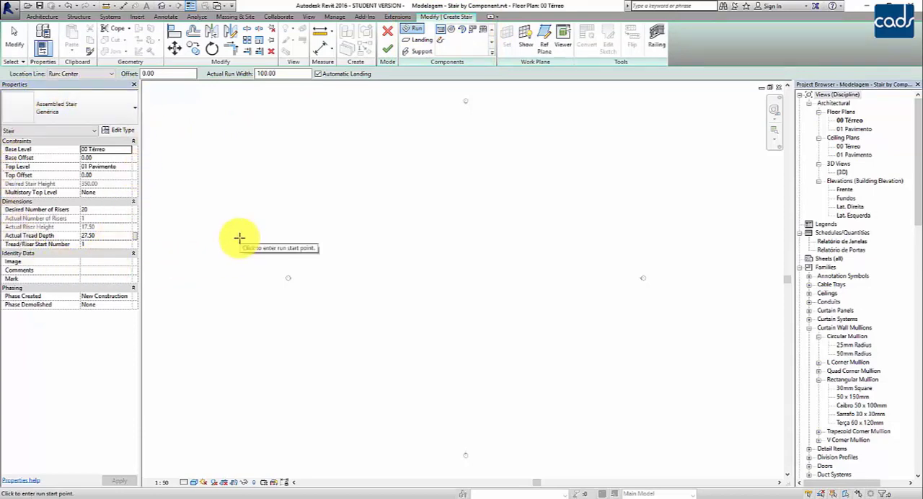
left_click(120, 109)
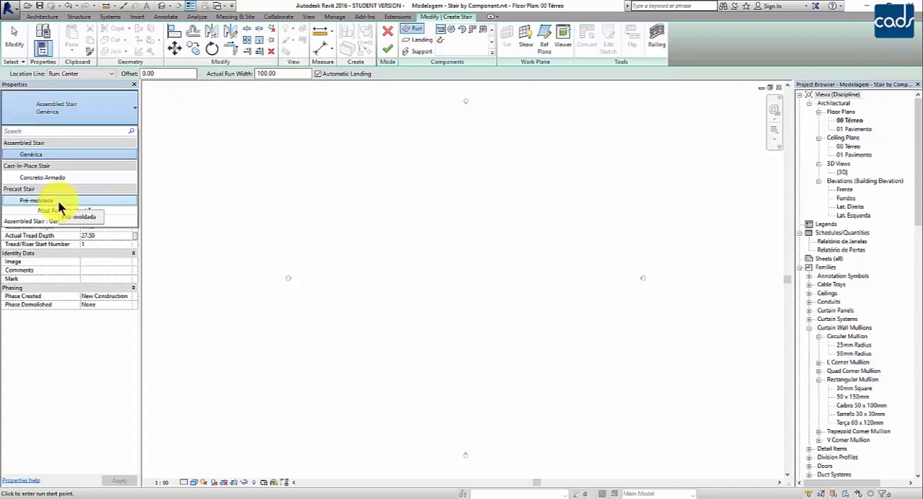
left_click(55, 154)
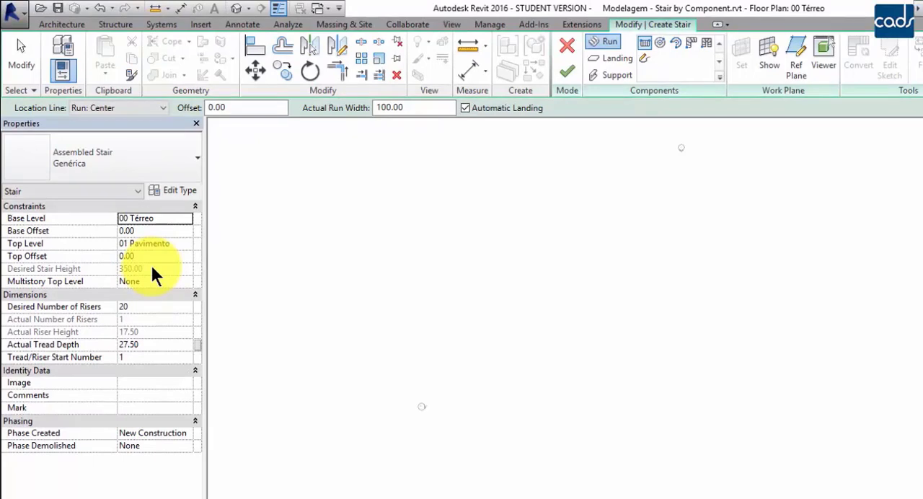
- Draw a straight vertical run with all 20 risers, using zero offset and a 100.00 run width
left_click(140, 307)
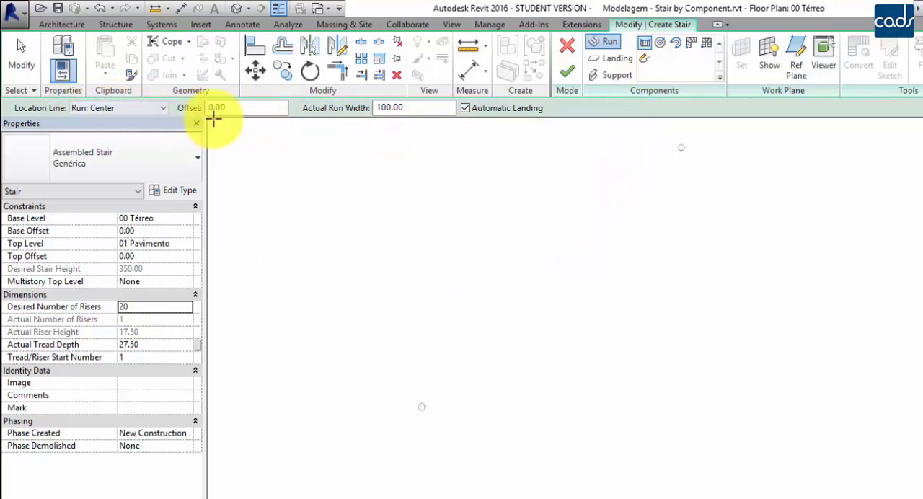
left_click(242, 108)
left_click_drag(242, 111, 208, 110)
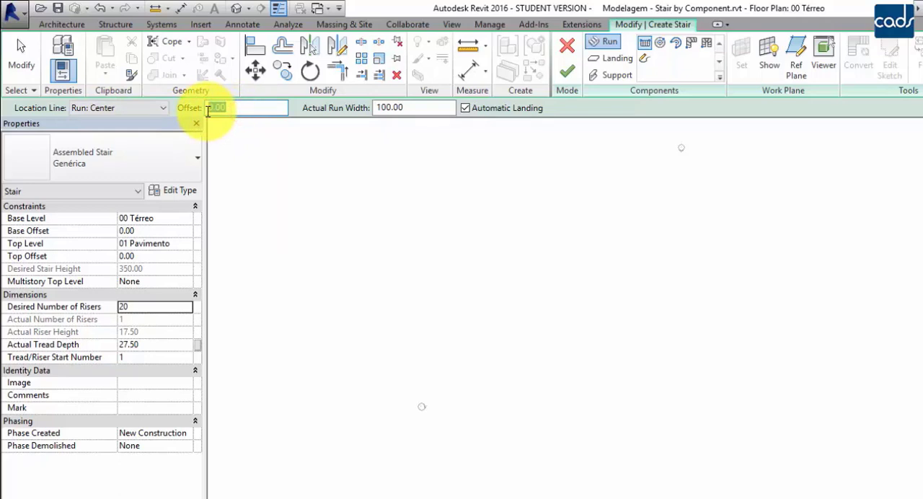
left_click_drag(412, 108, 374, 109)
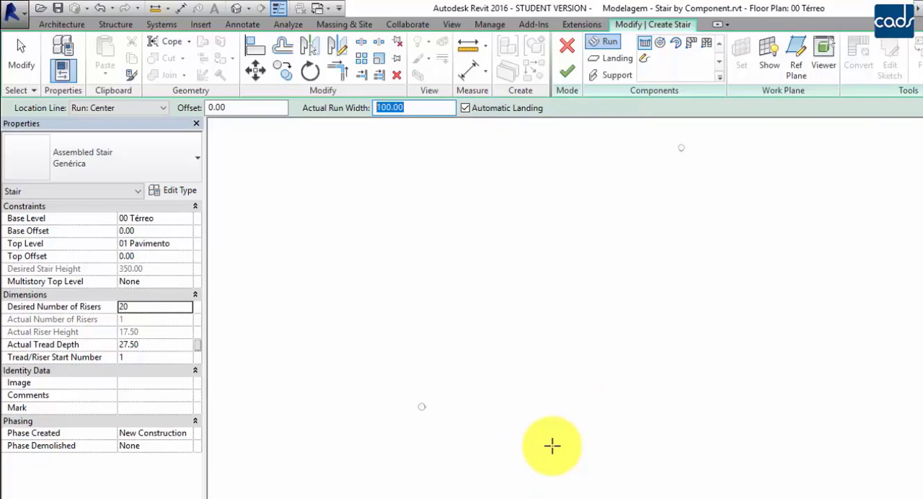
left_click(552, 445)
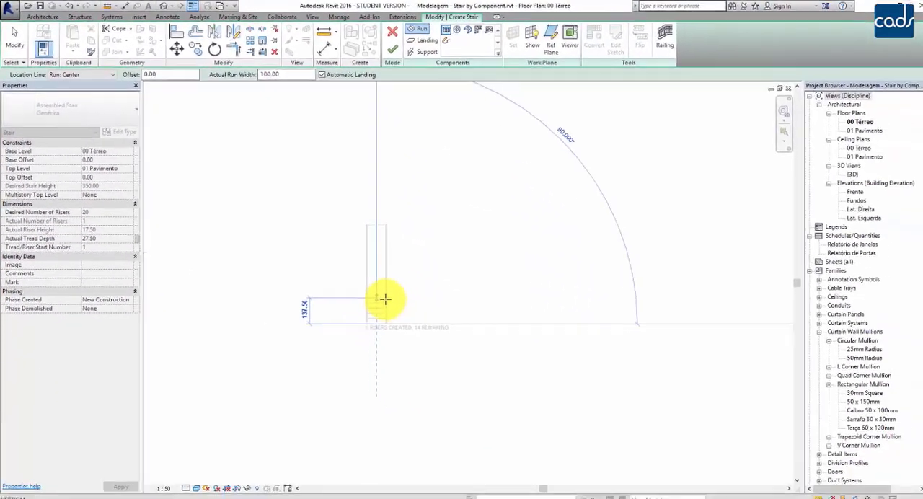
scroll(384, 298, "up", 2)
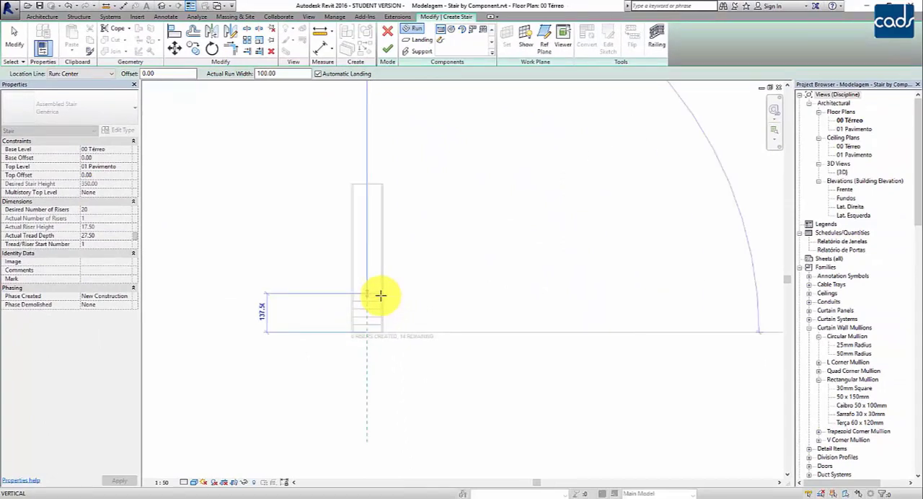
scroll(380, 295, "up", 1)
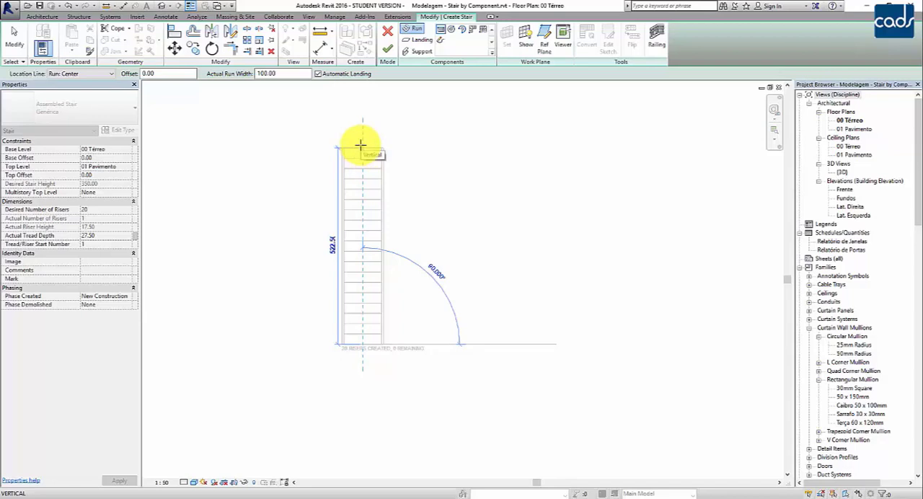
left_click(361, 145)
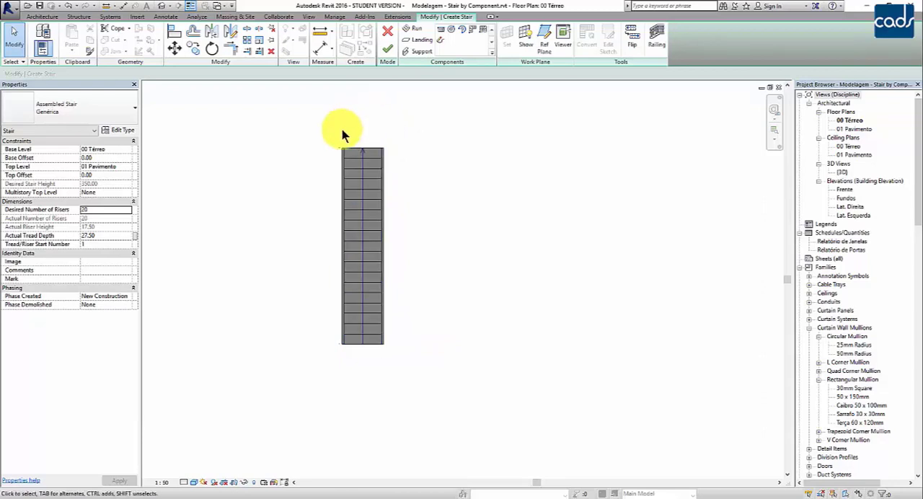
- Examine the riser number shown at the upper end of the run
scroll(324, 132, "up", 5)
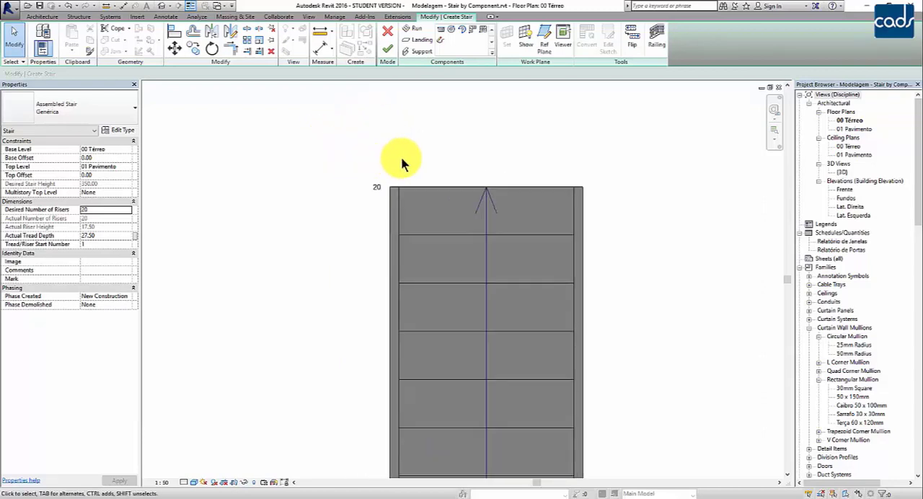
scroll(398, 162, "up", 3)
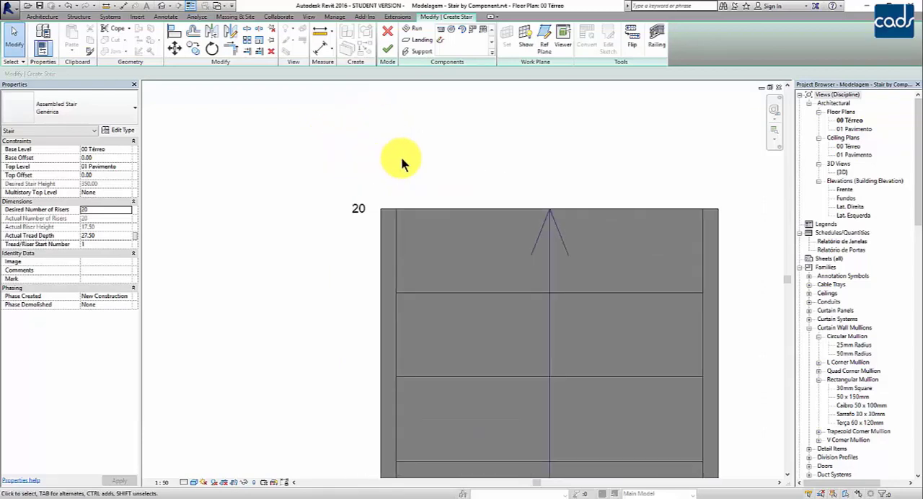
scroll(402, 162, "down", 3)
scroll(375, 206, "up", 3)
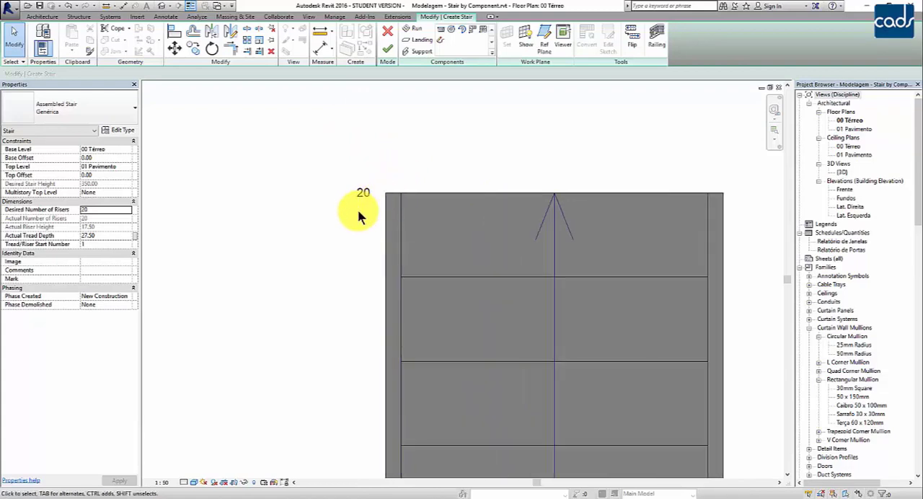
scroll(361, 216, "down", 5)
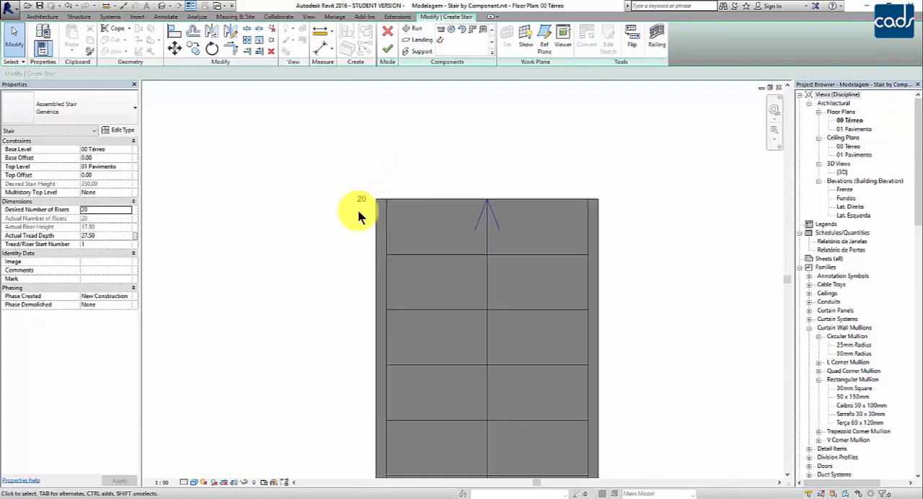
middle_click_drag(478, 231, 507, 198)
scroll(533, 199, "down", 4)
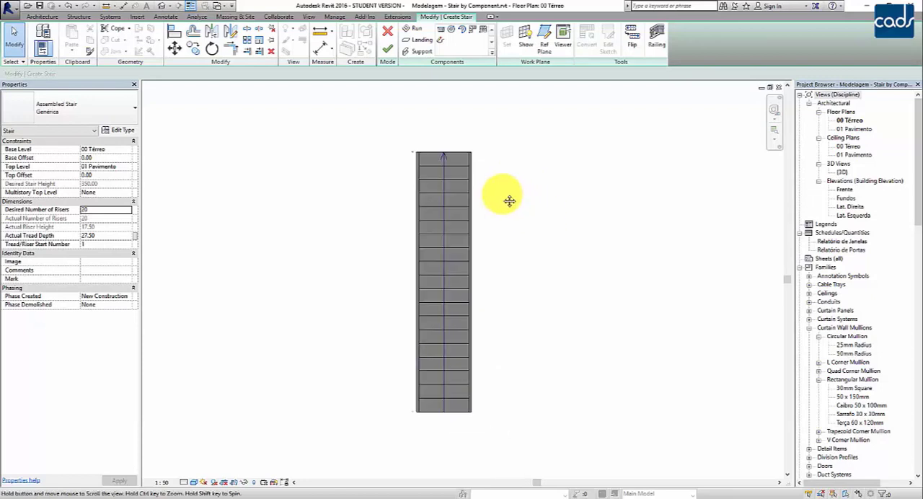
- Set the straight run's width to 150 through its dimension in the plan
left_click(462, 210)
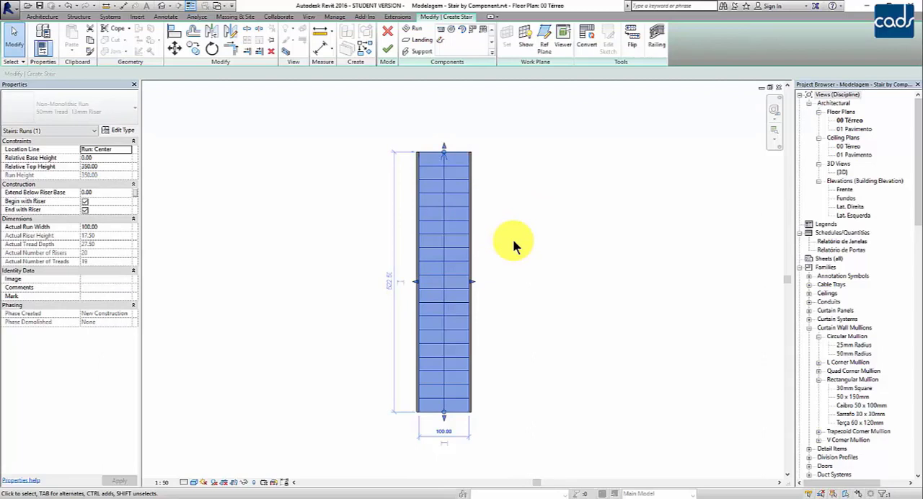
left_click(443, 432)
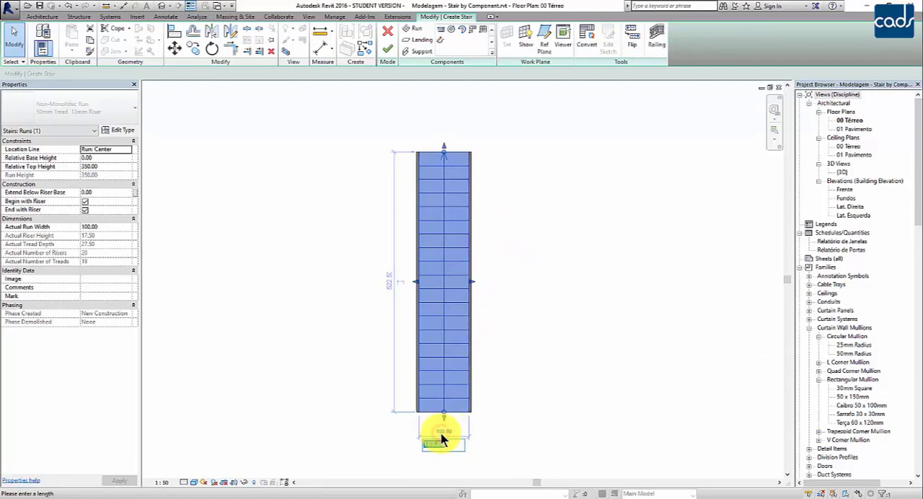
type("150")
key("Return")
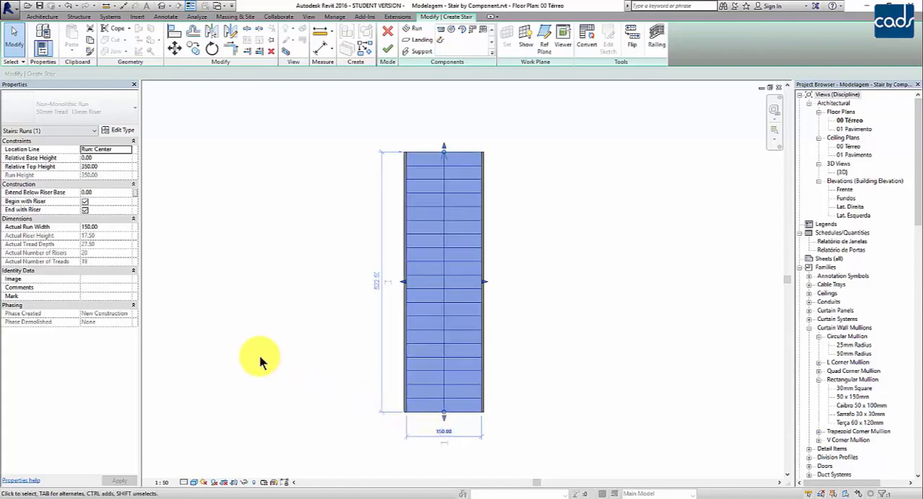
- Set the Actual Run Width to 120.00 and return it to 100.00
left_click(116, 224)
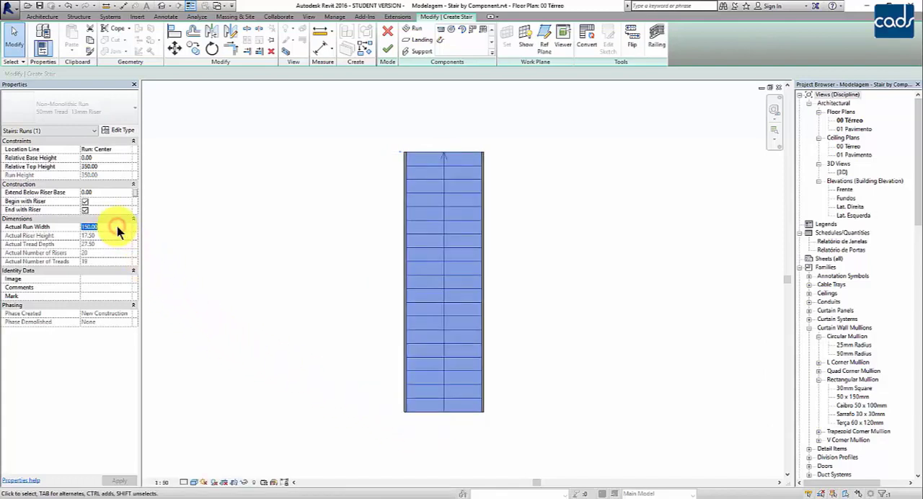
type("120.00")
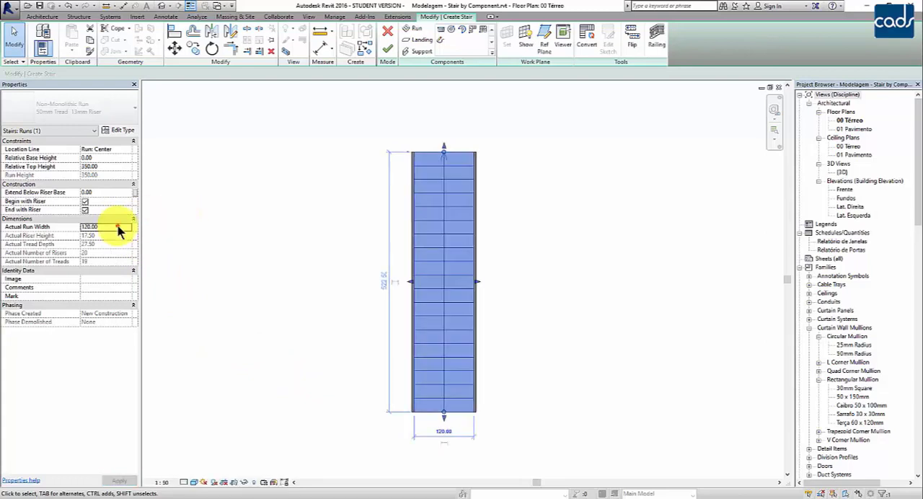
left_click(117, 227)
type("100.00")
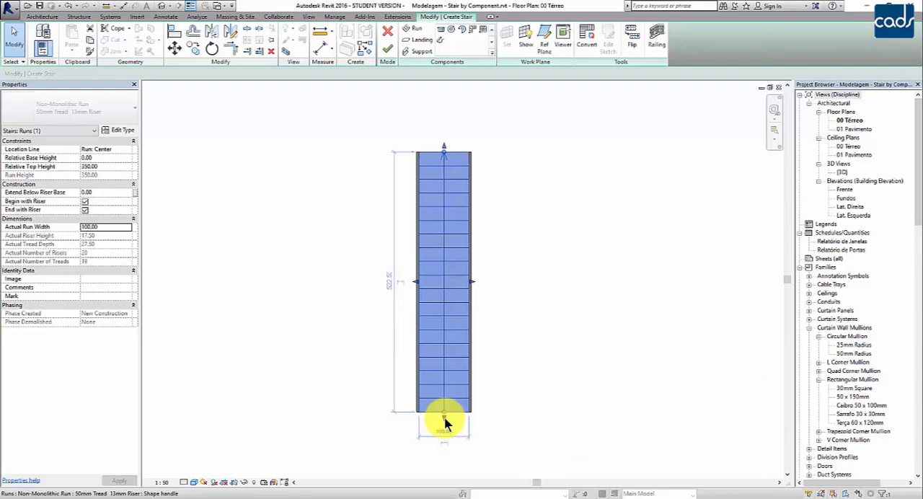
- Shift the whole run up by two treads and back down to slightly below its original position
left_click_drag(445, 419, 450, 388)
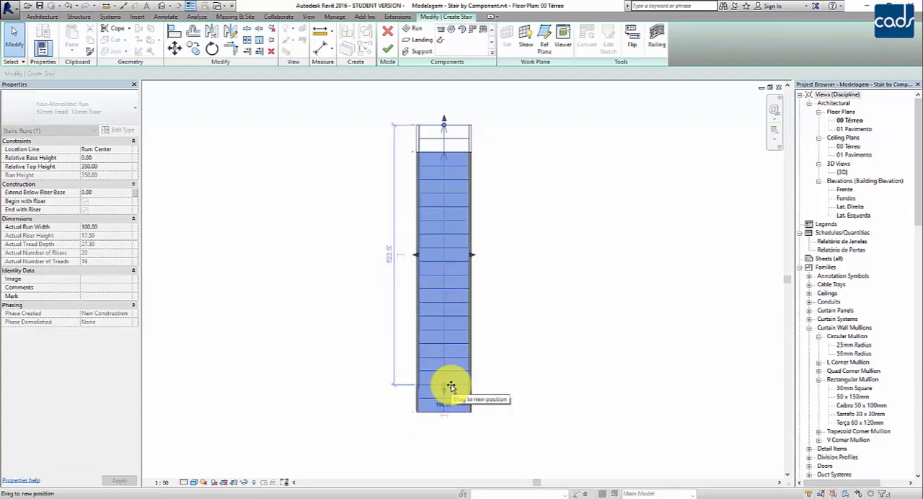
left_click_drag(451, 388, 447, 385)
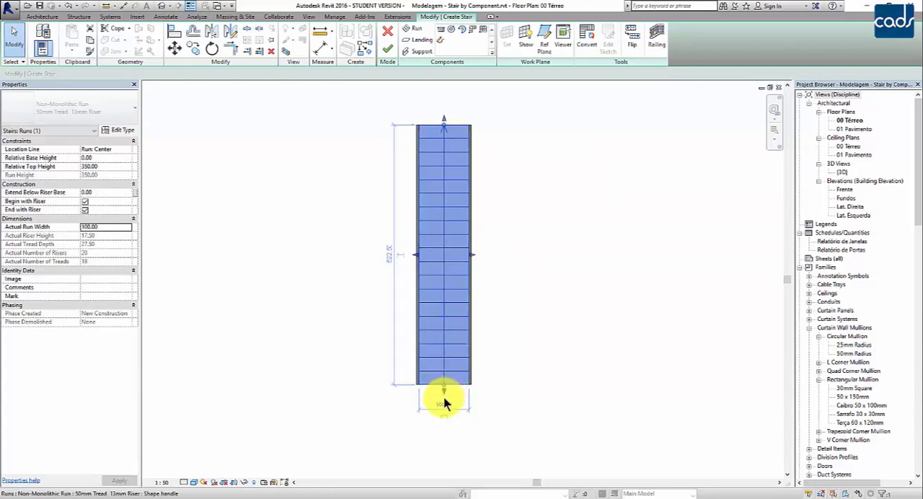
left_click_drag(444, 398, 439, 432)
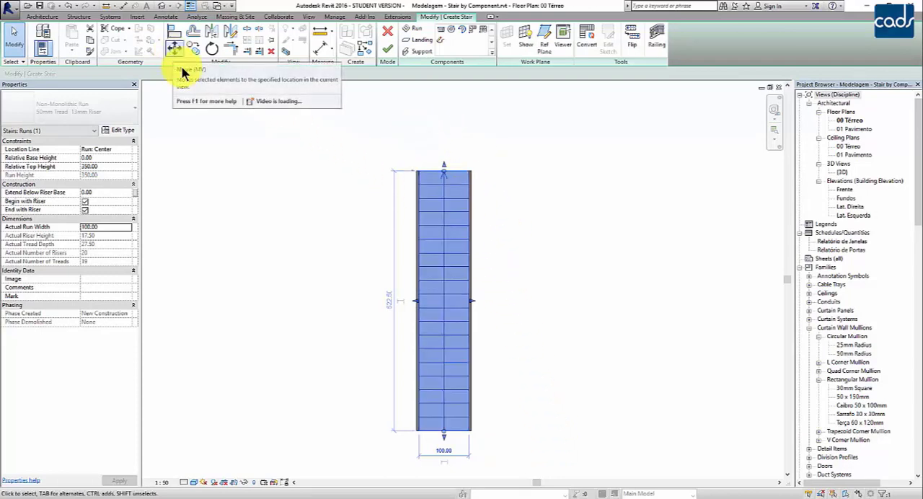
- Shorten the upper end of the run by one tread, leaving 19 risers
scroll(499, 215, "up", 1)
middle_click_drag(500, 215, 597, 246)
scroll(573, 182, "up", 2)
scroll(547, 174, "up", 1)
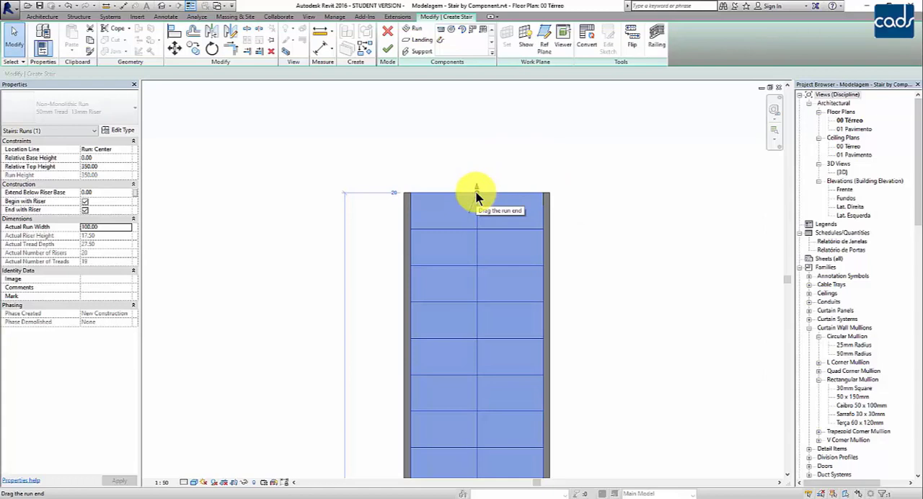
left_click(308, 190)
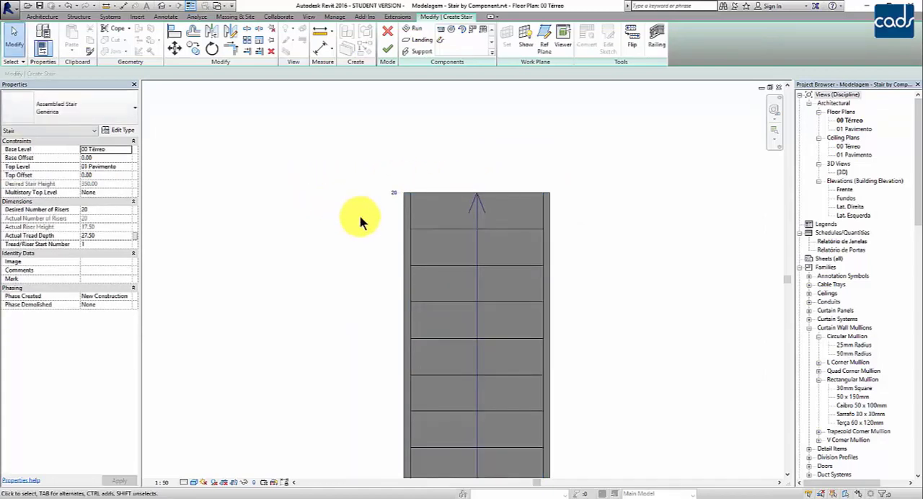
scroll(397, 196, "up", 2)
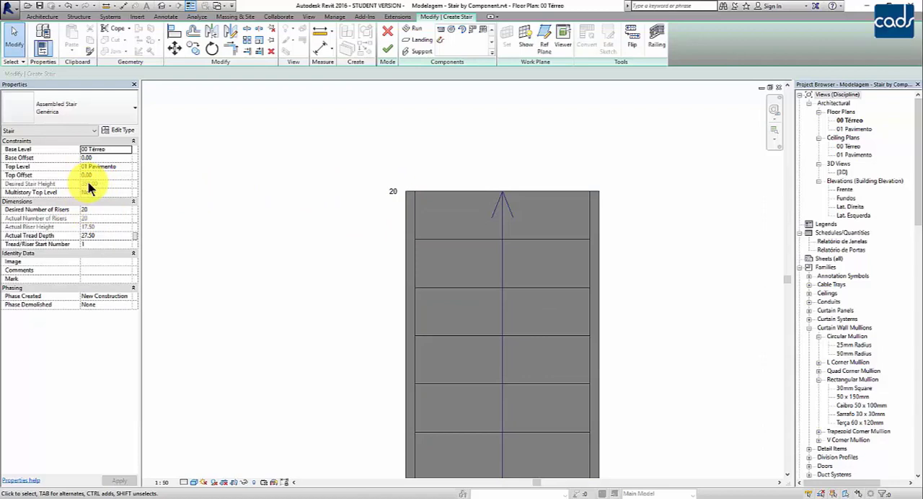
left_click(453, 195)
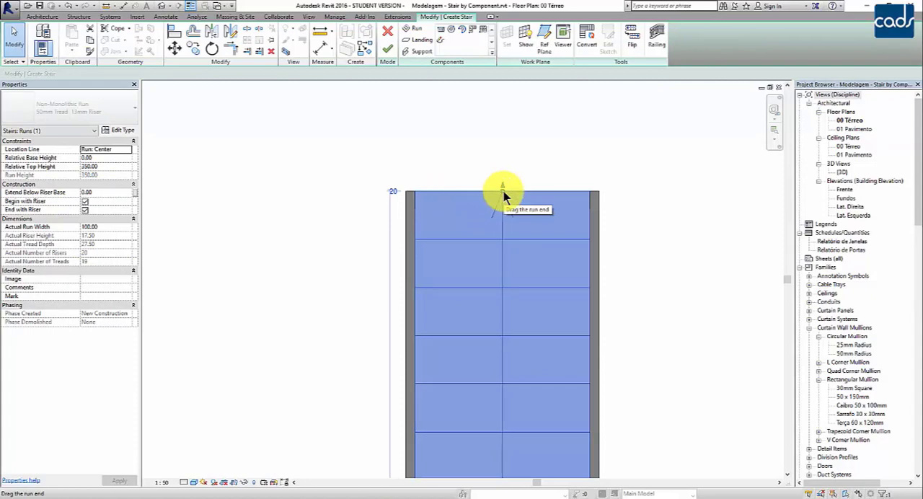
left_click_drag(504, 193, 506, 242)
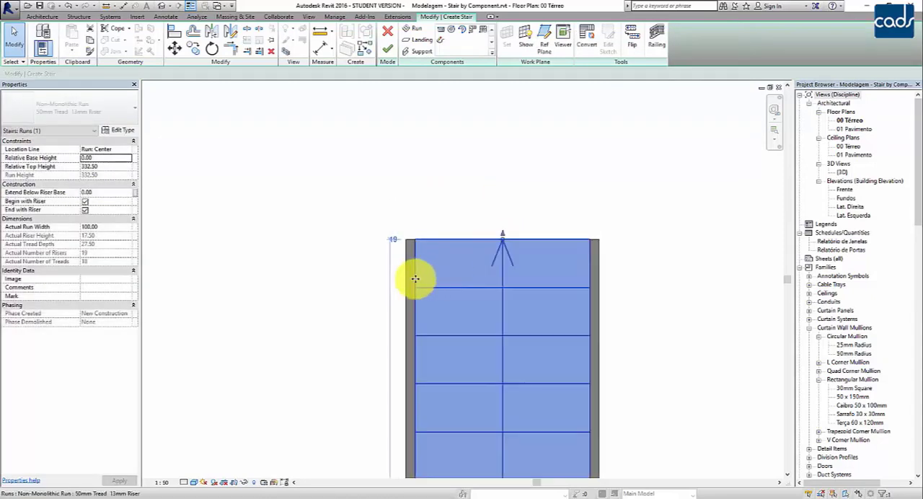
left_click(349, 290)
- Extend the upper end of the run by one tread to restore 20 risers
scroll(370, 288, "up", 1)
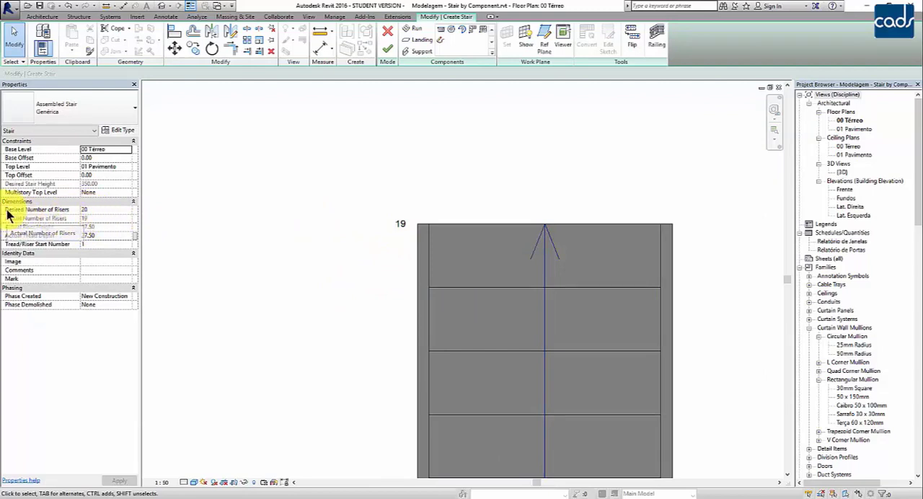
left_click(464, 228)
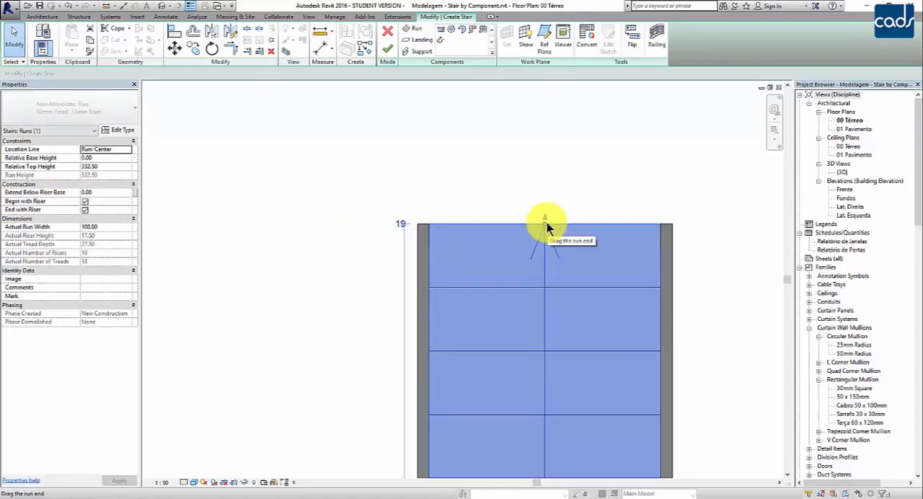
left_click_drag(545, 225, 545, 158)
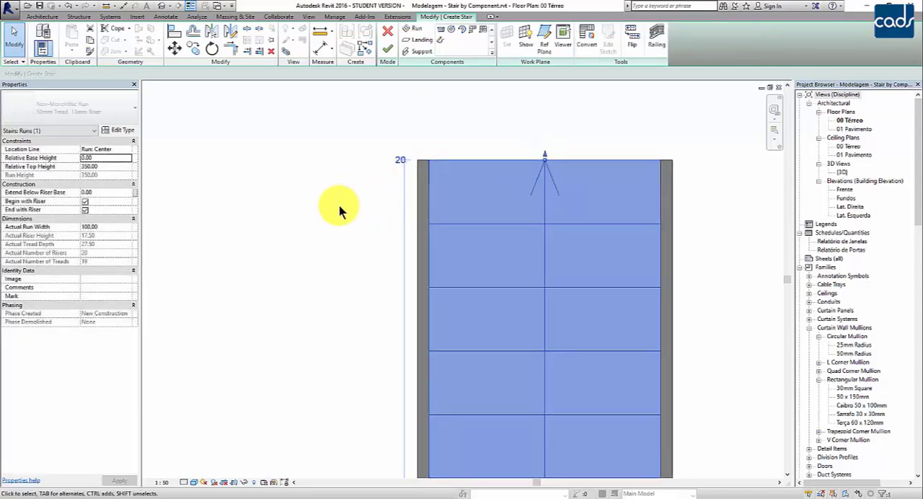
- Extend the upper end of the run one tread beyond the desired count, making 21 risers
scroll(339, 206, "down", 3)
middle_click_drag(306, 282, 304, 310)
scroll(432, 206, "up", 2)
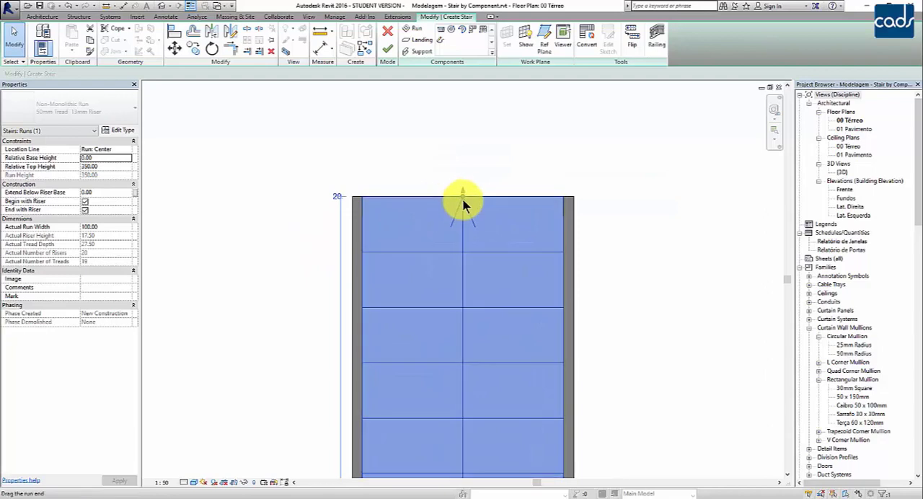
left_click_drag(464, 200, 458, 149)
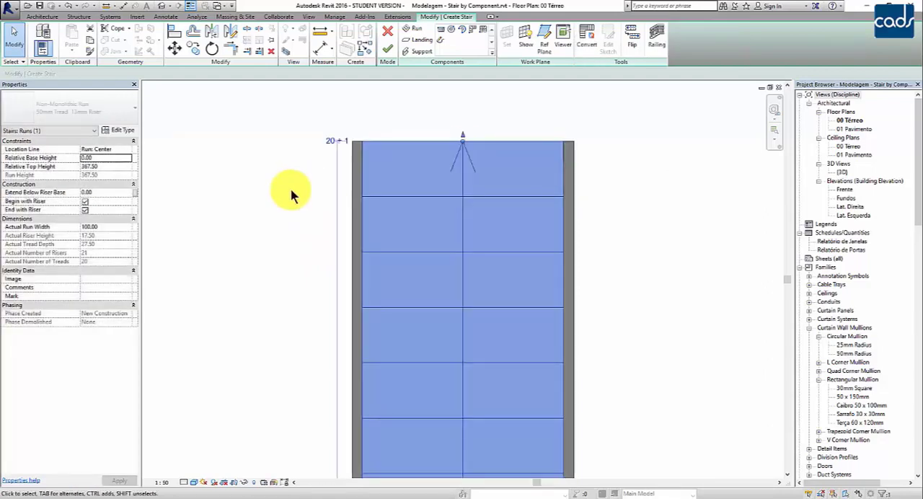
- Shorten the upper end of the run by one tread to bring it back to 20 risers, and deselect it
scroll(304, 150, "up", 2)
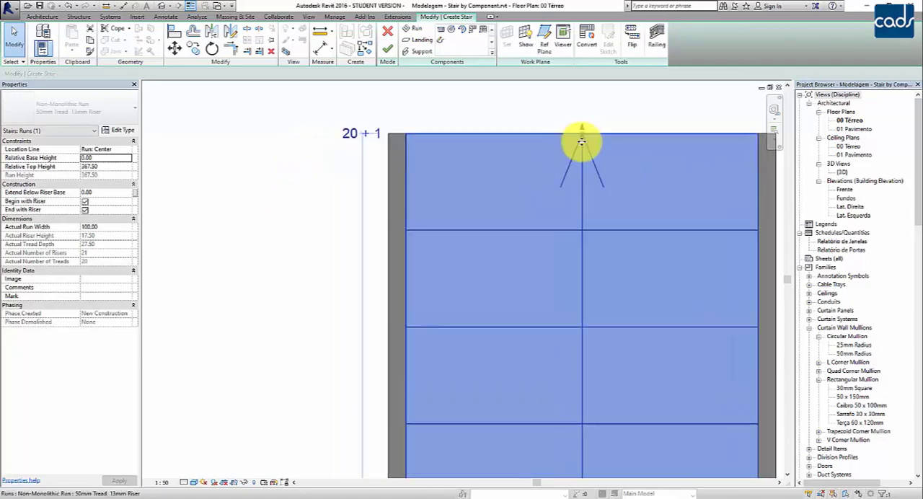
left_click_drag(582, 140, 583, 231)
scroll(330, 289, "down", 5)
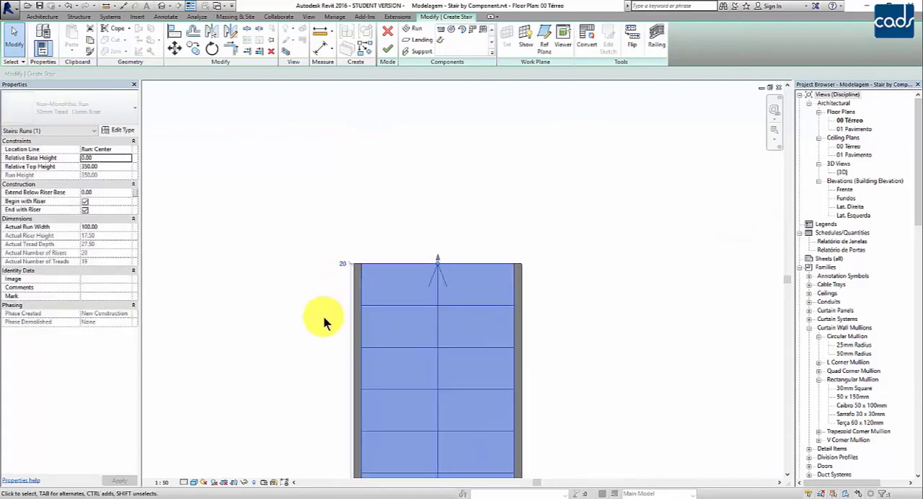
scroll(349, 222, "down", 3)
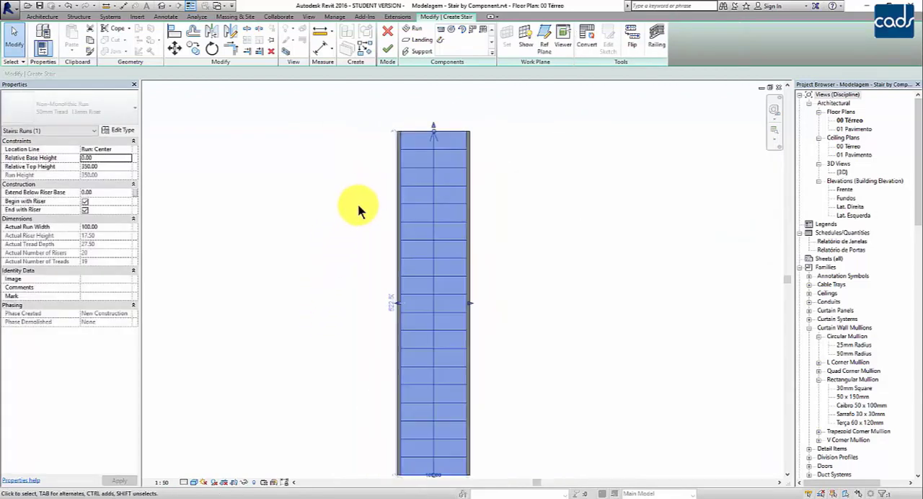
scroll(353, 209, "down", 1)
left_click(353, 212)
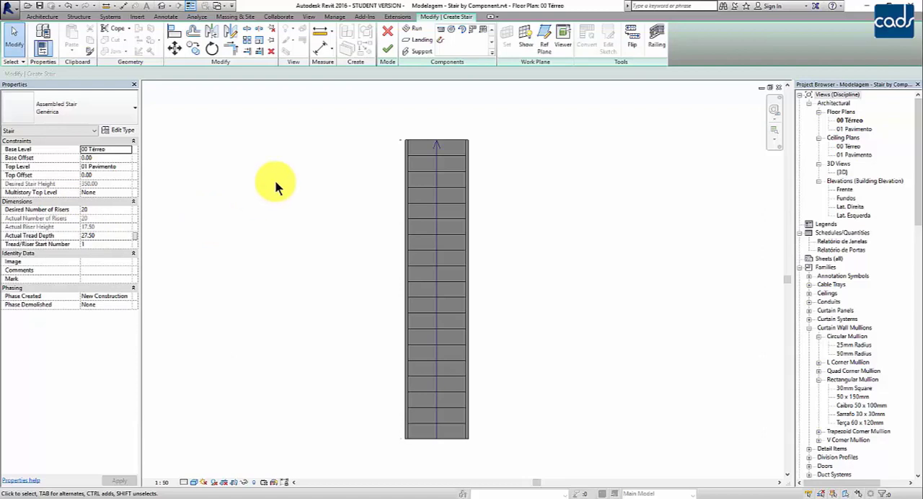
scroll(422, 149, "up", 3)
scroll(365, 184, "down", 2)
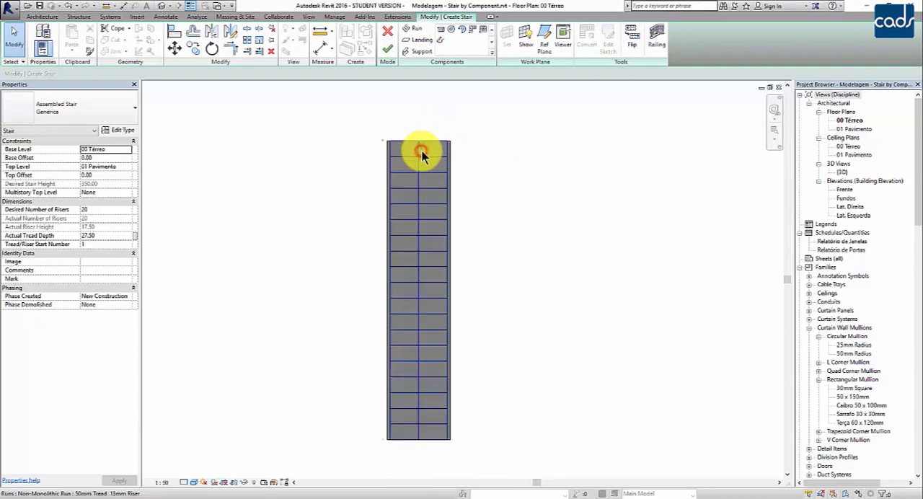
left_click(421, 150)
scroll(425, 143, "up", 2)
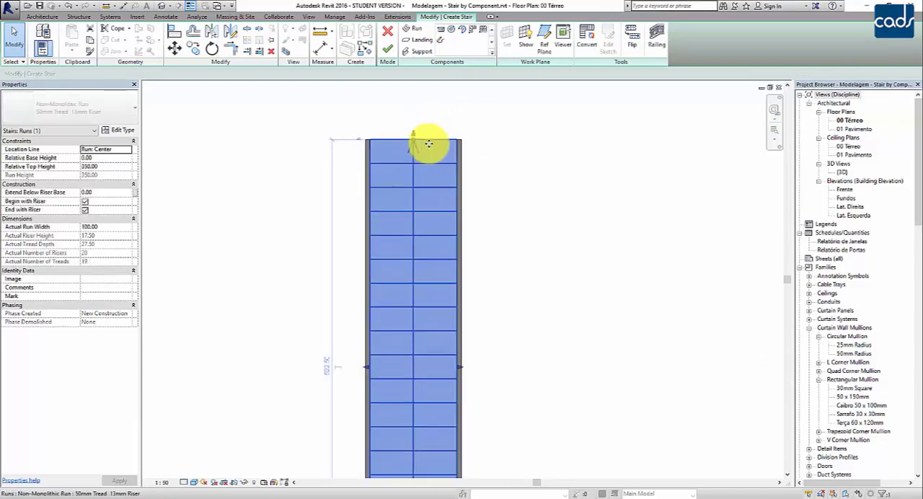
scroll(429, 144, "down", 4)
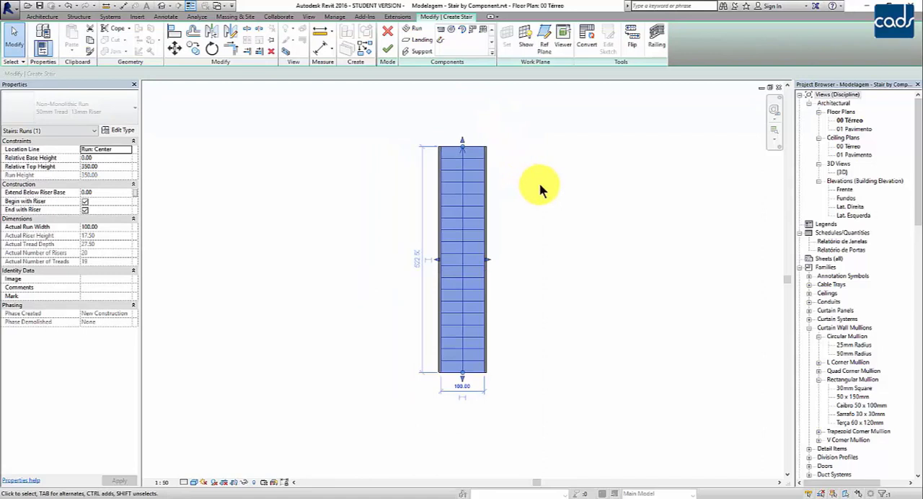
middle_click_drag(538, 183, 534, 186)
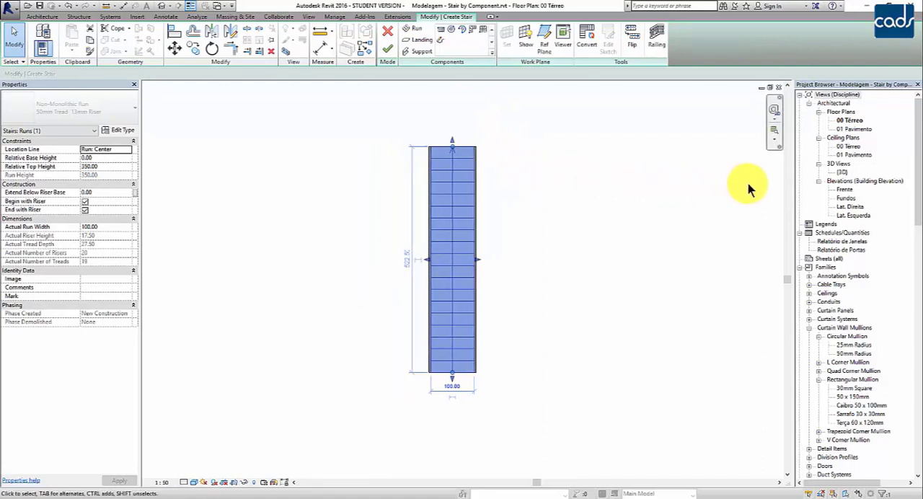
- Inspect the stair from several angles in the {3D} view and finish the stair edit
double_click(842, 173)
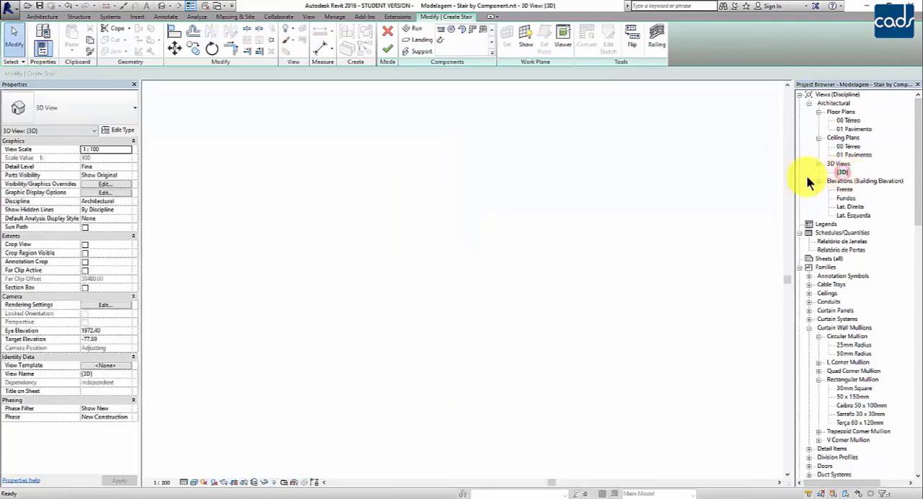
middle_click_drag(622, 240, 309, 255, "shift")
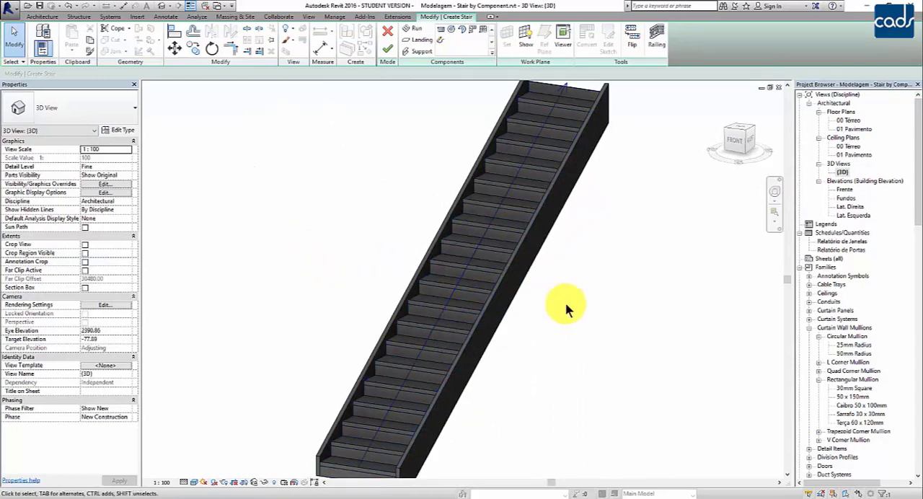
middle_click_drag(567, 310, 578, 295)
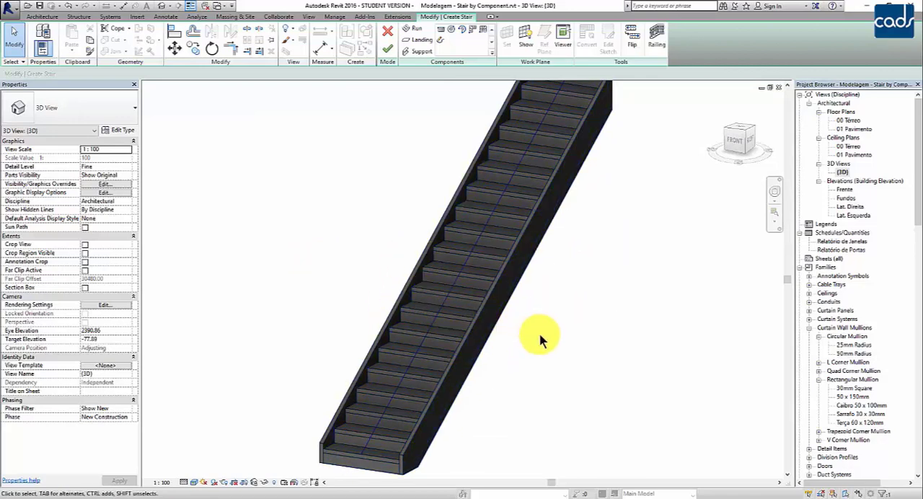
middle_click_drag(558, 350, 532, 357, "shift")
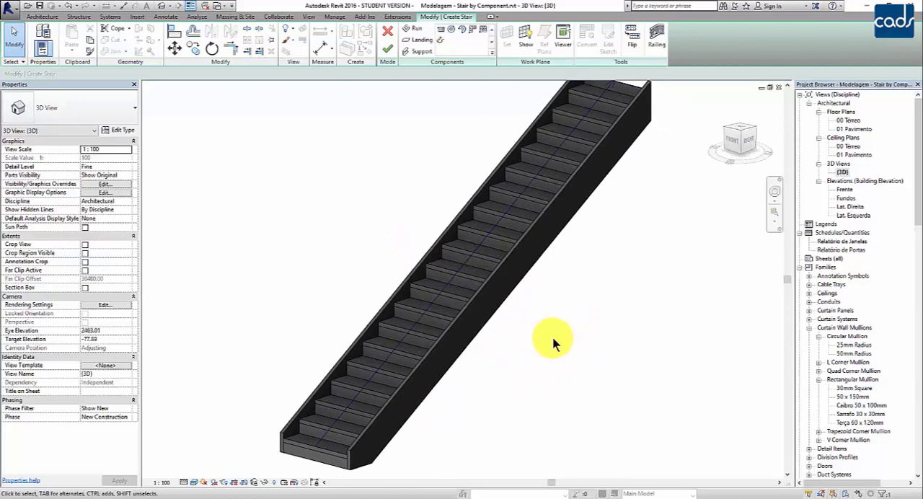
scroll(566, 352, "down", 3)
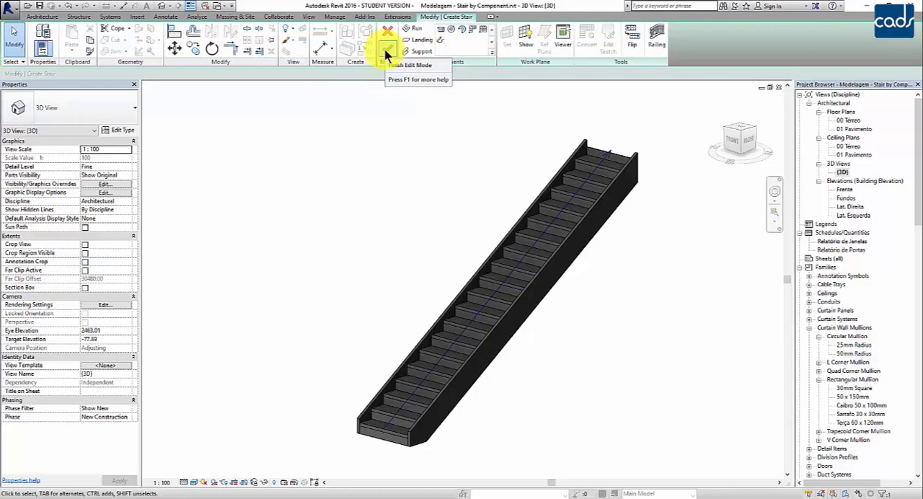
left_click(387, 52)
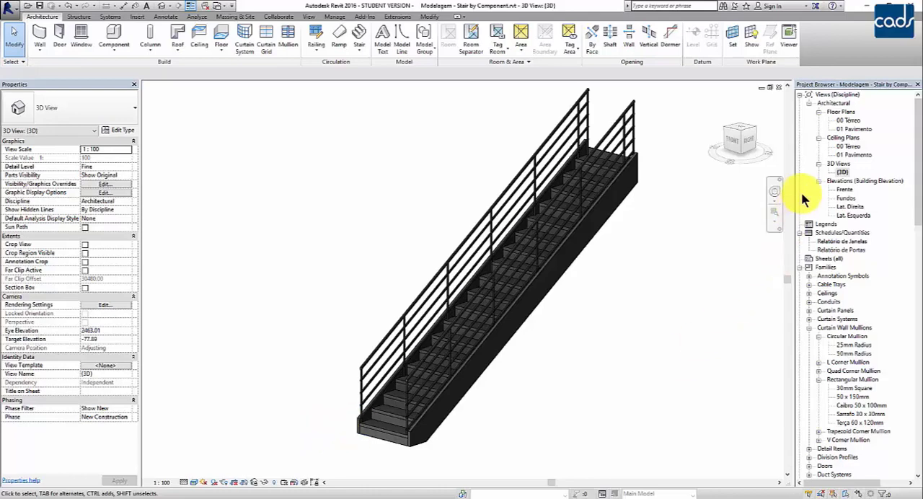
- Return to the 00 Térreo floor plan and examine the finished stair by selecting its run and the whole stair in turn
double_click(848, 120)
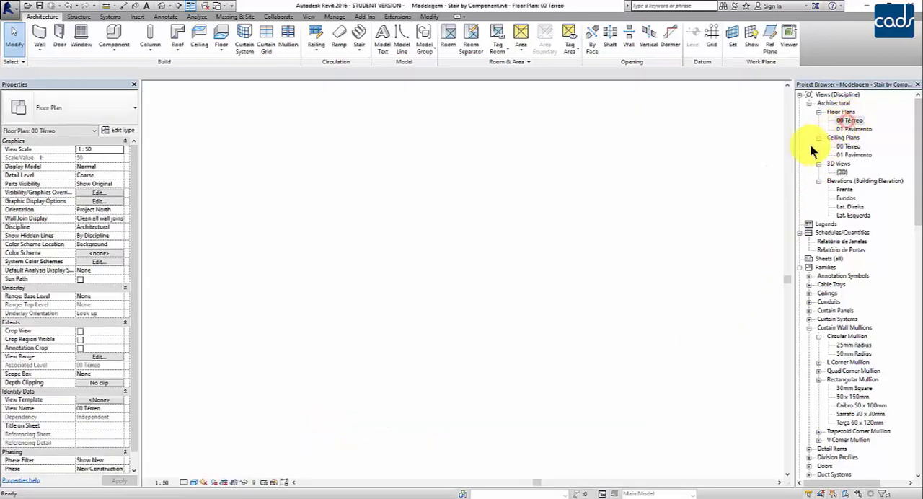
middle_click_drag(513, 273, 512, 314)
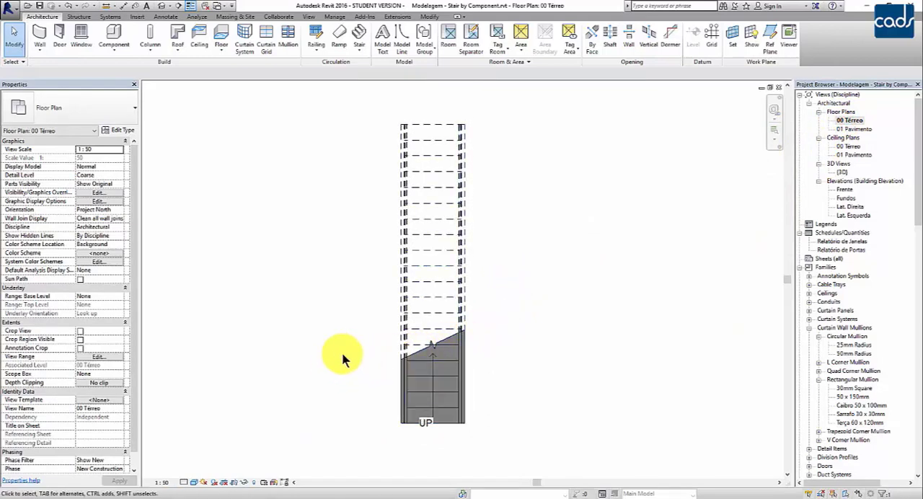
middle_click_drag(546, 347, 547, 349)
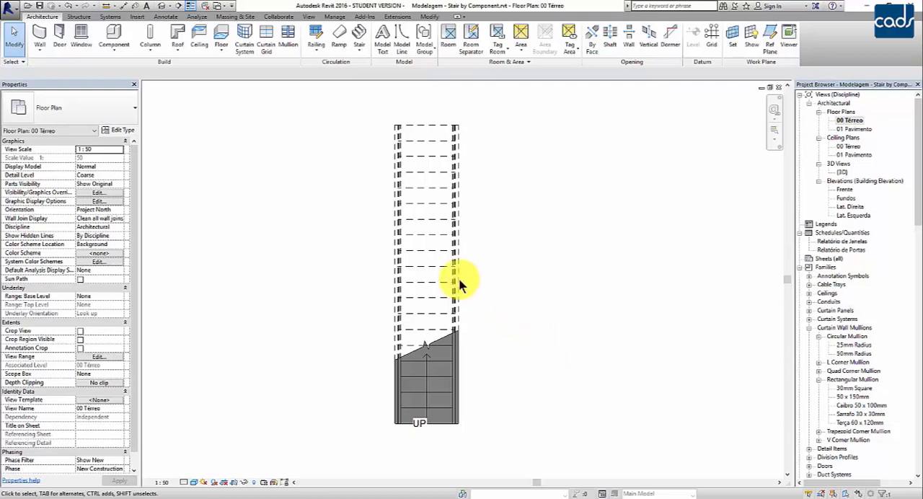
left_click(440, 244)
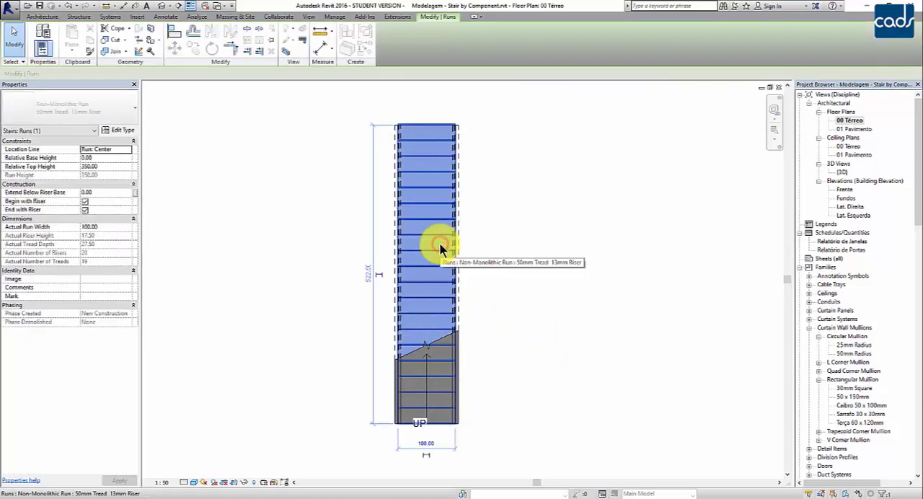
left_click(521, 263)
left_click(437, 361)
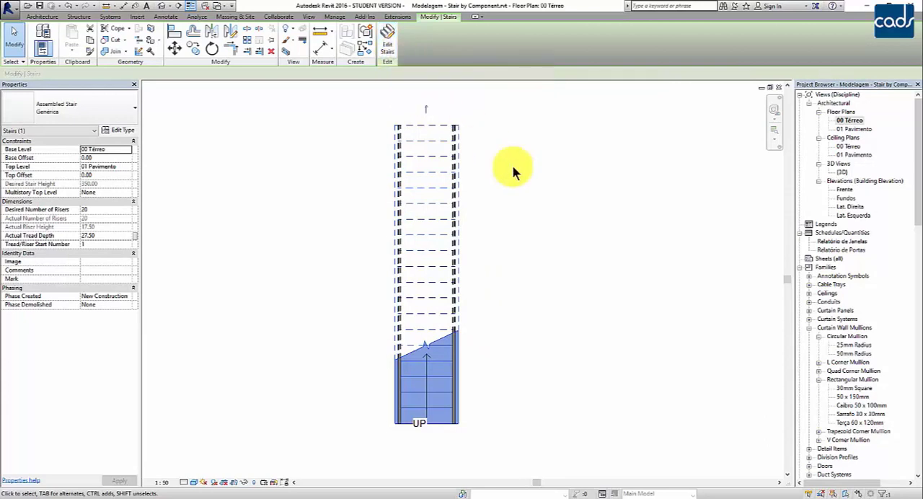
left_click(541, 192)
middle_click_drag(545, 193, 500, 190)
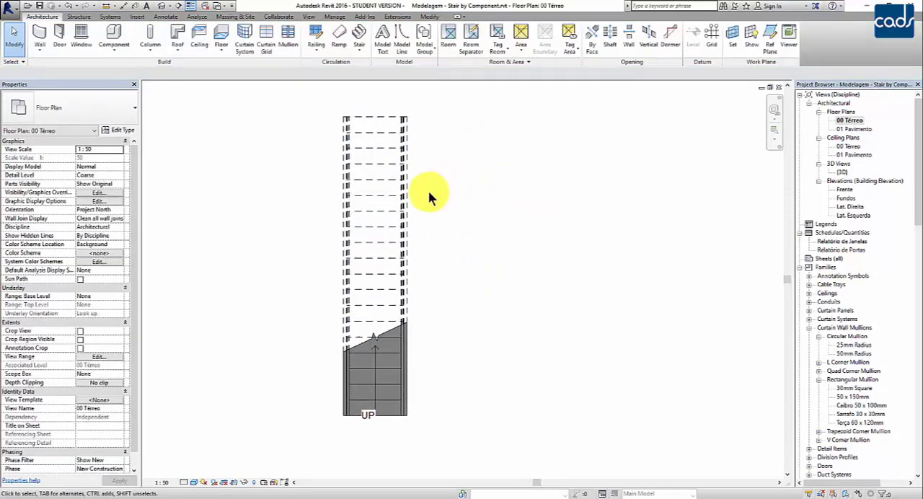
- Select the whole stair and flip its up direction so the climb starts at the upper end in plan
left_click(391, 214)
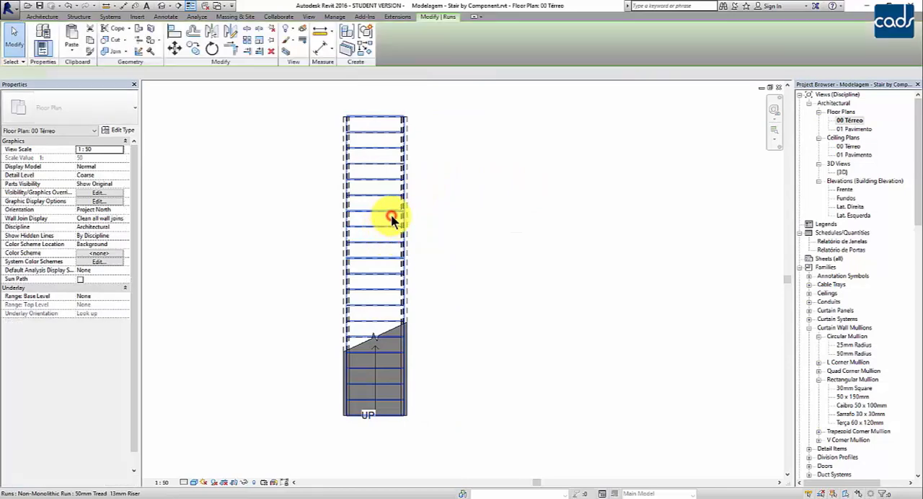
left_click(409, 374)
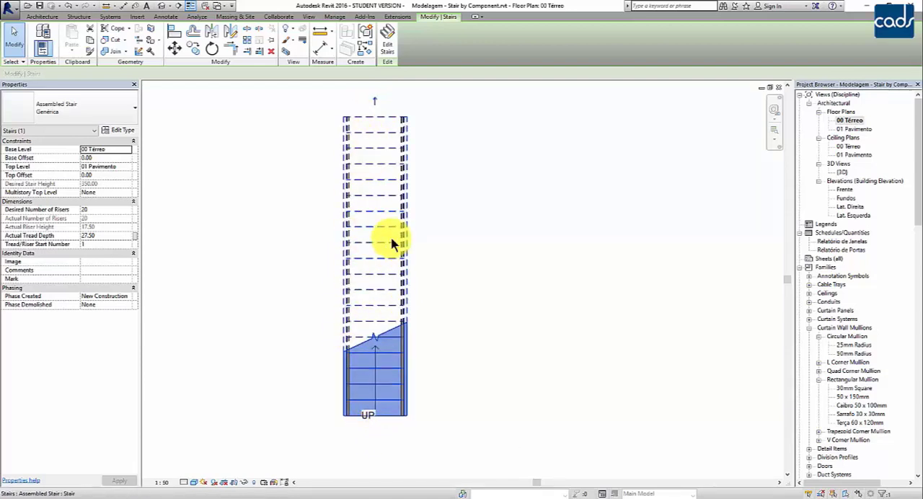
left_click(375, 101)
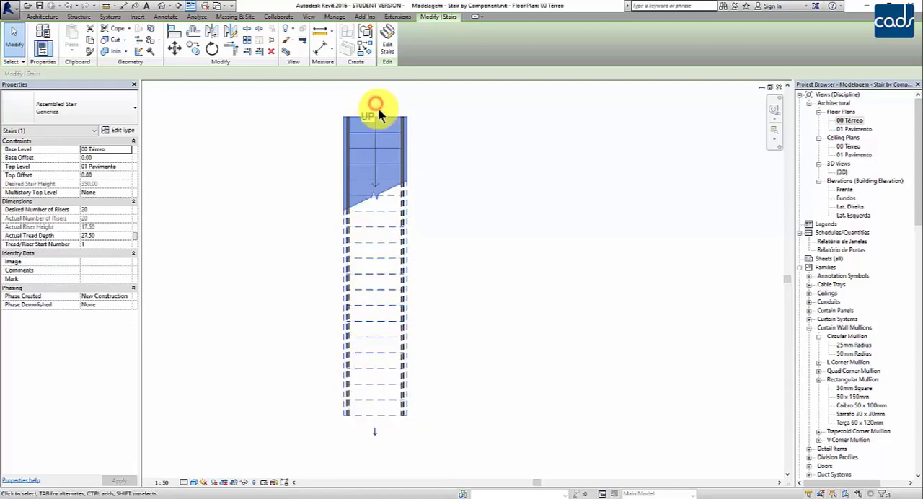
left_click(504, 248)
- Flip the stair's direction back so the climb starts at the lower end in plan, and deselect it
left_click(376, 314)
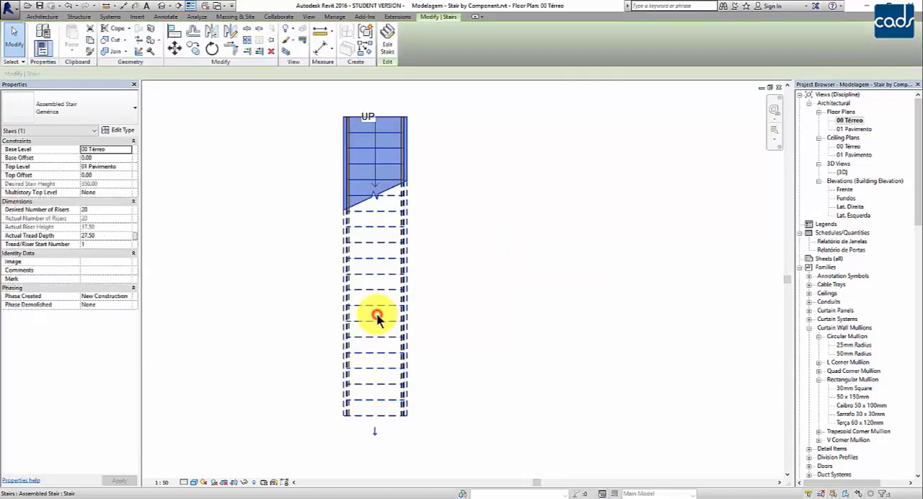
left_click(375, 432)
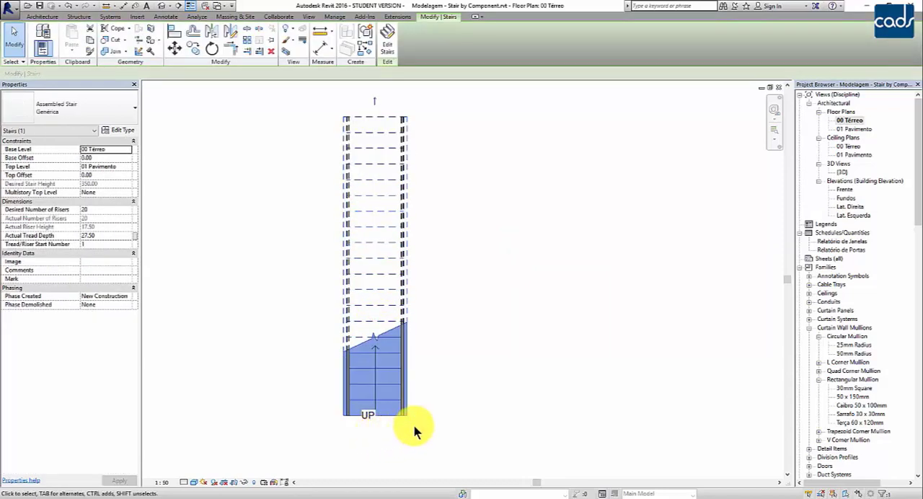
left_click(530, 399)
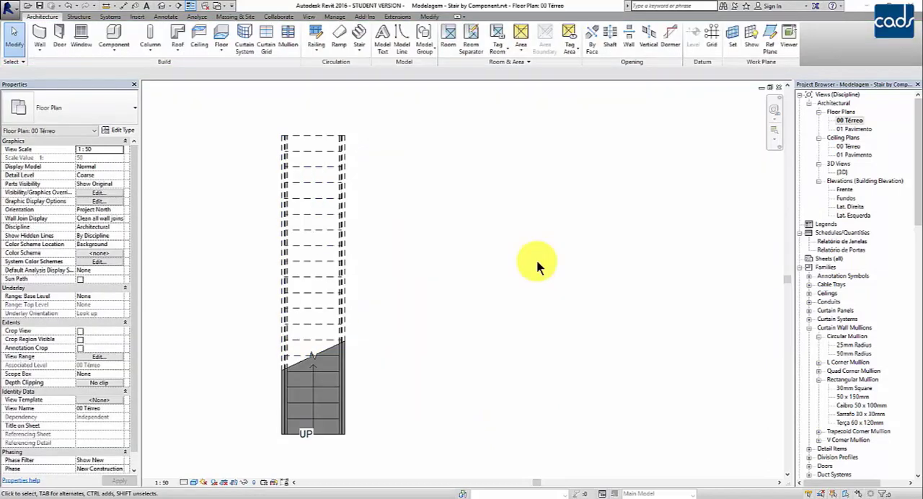
- Start a new Stair by Component beside the existing stair and draw a vertical 9-riser first run about 220 long
left_click(361, 49)
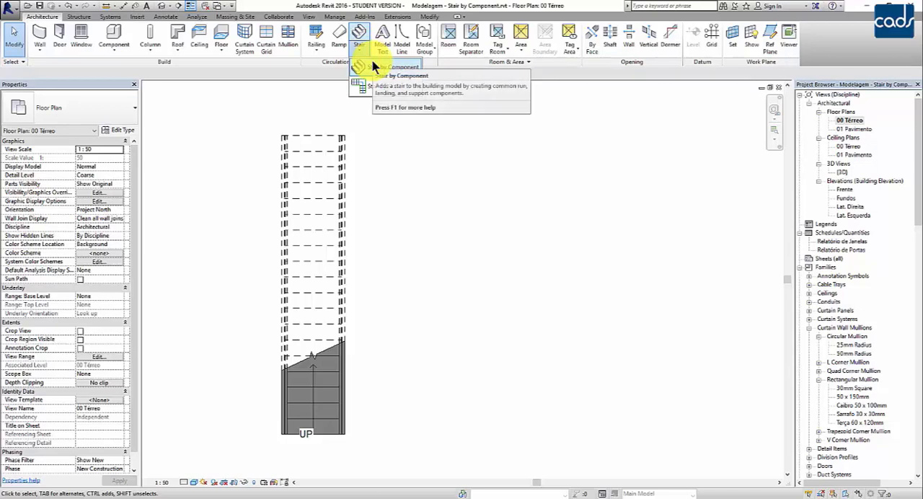
left_click(373, 64)
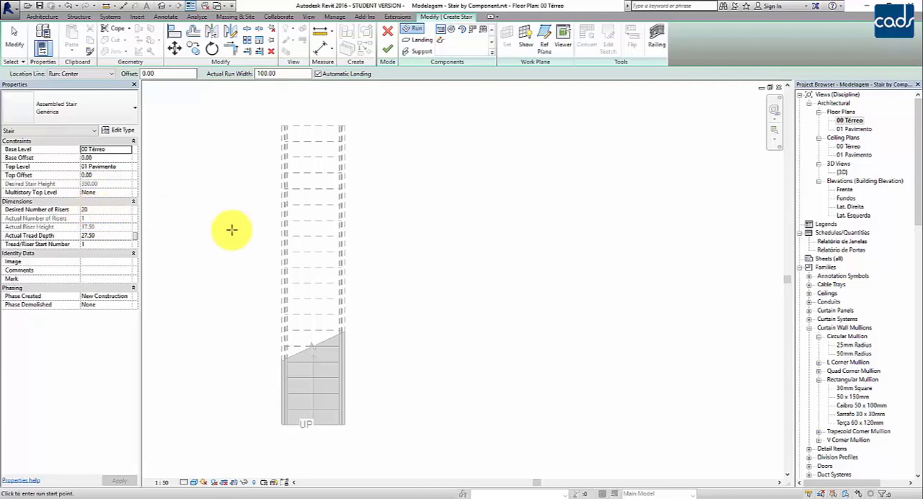
left_click(397, 430)
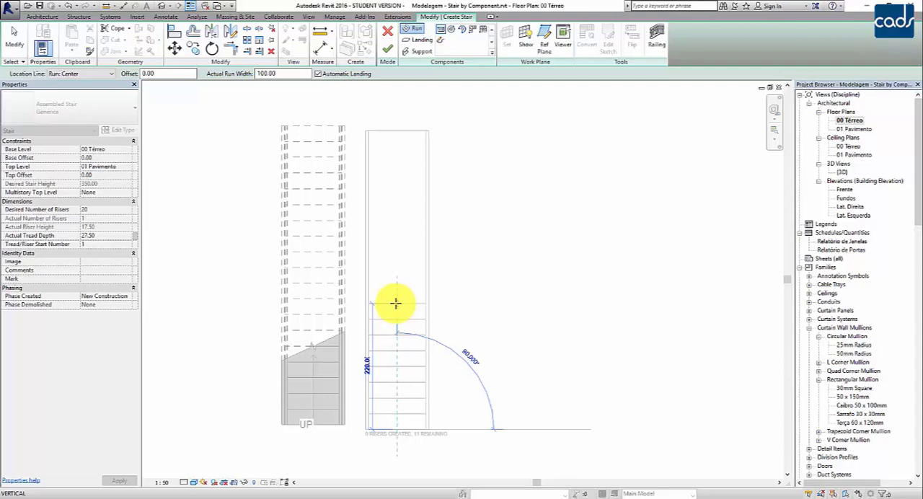
left_click(395, 304)
- Start the second run on the first run's centreline, offset 150 beyond its upper end
scroll(494, 313, "up", 2)
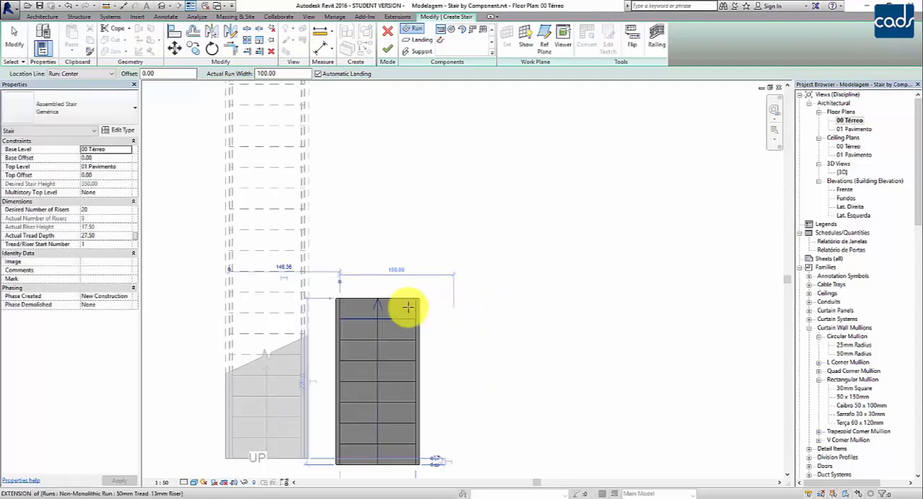
scroll(310, 314, "up", 5)
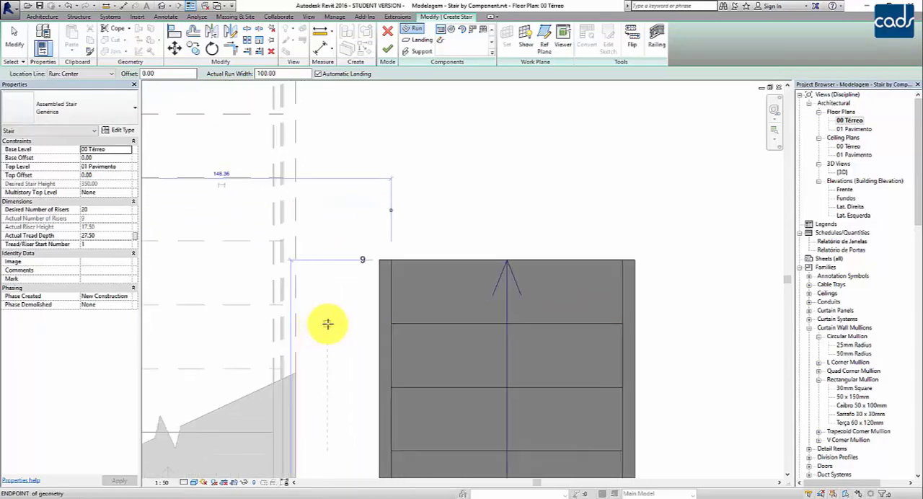
scroll(328, 324, "down", 2)
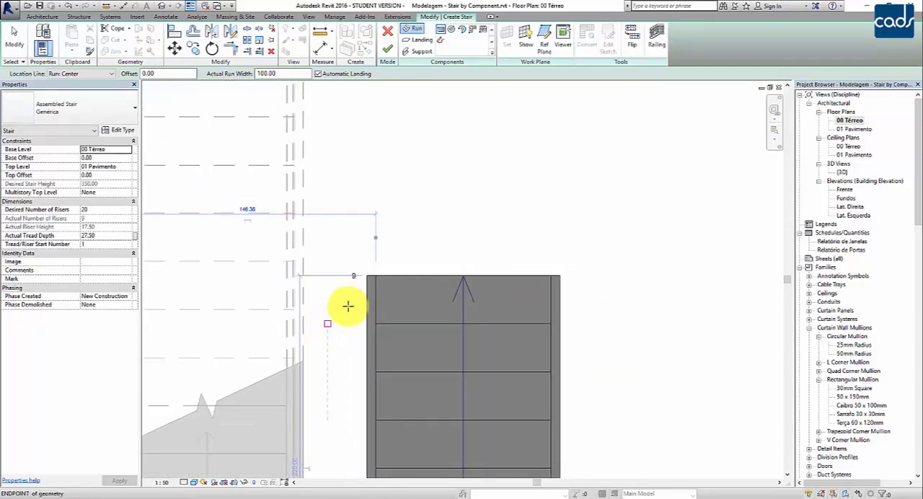
scroll(433, 267, "down", 3)
scroll(526, 264, "up", 3)
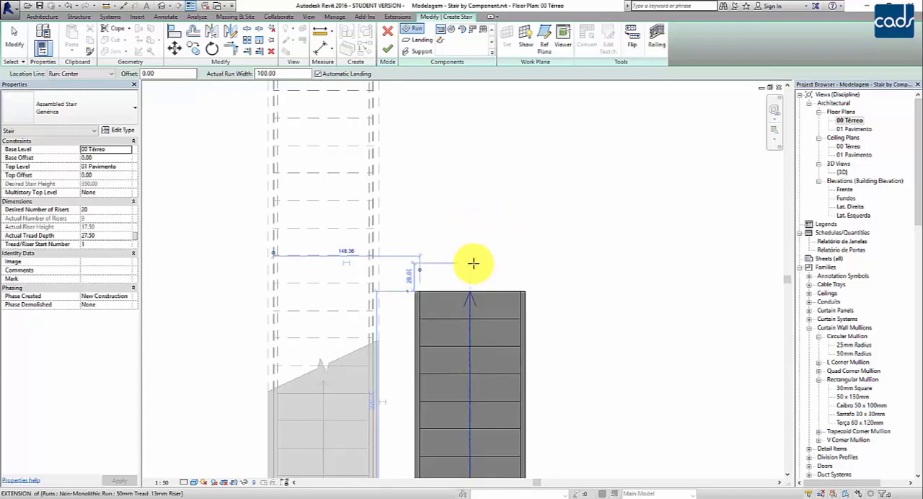
middle_click_drag(471, 257, 467, 295)
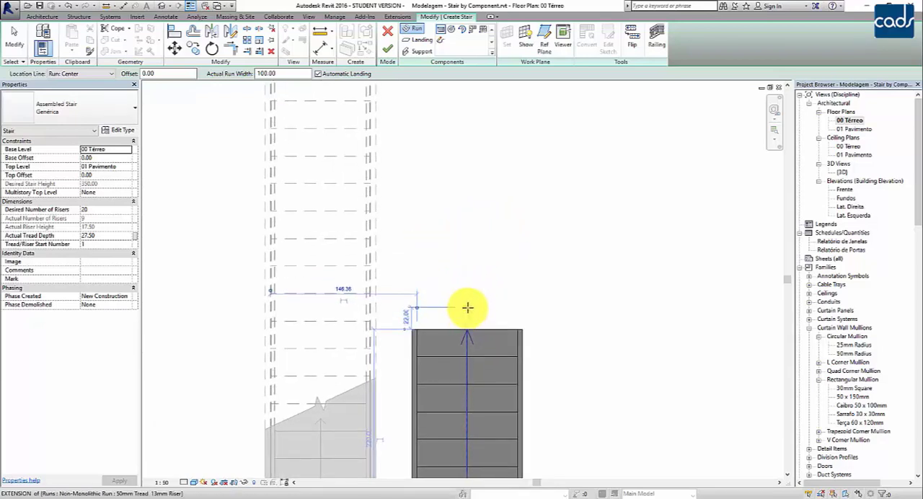
scroll(467, 308, "up", 2)
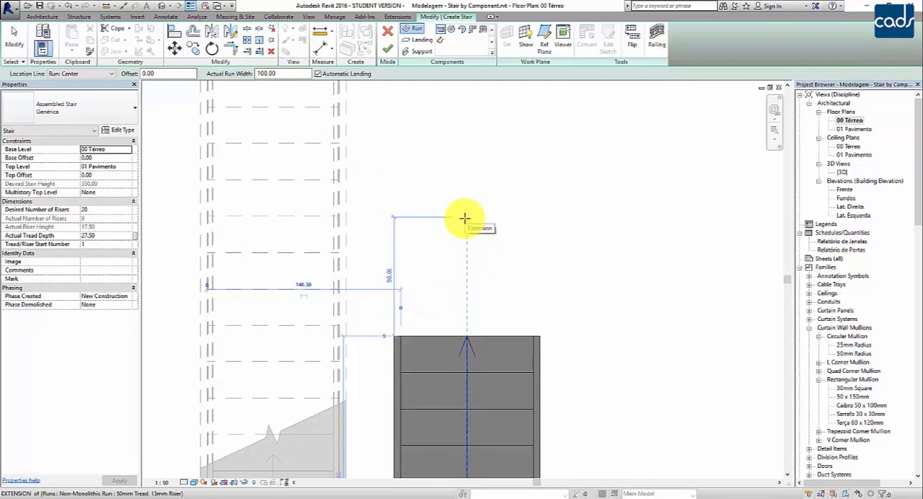
scroll(465, 218, "down", 3)
scroll(465, 218, "down", 3)
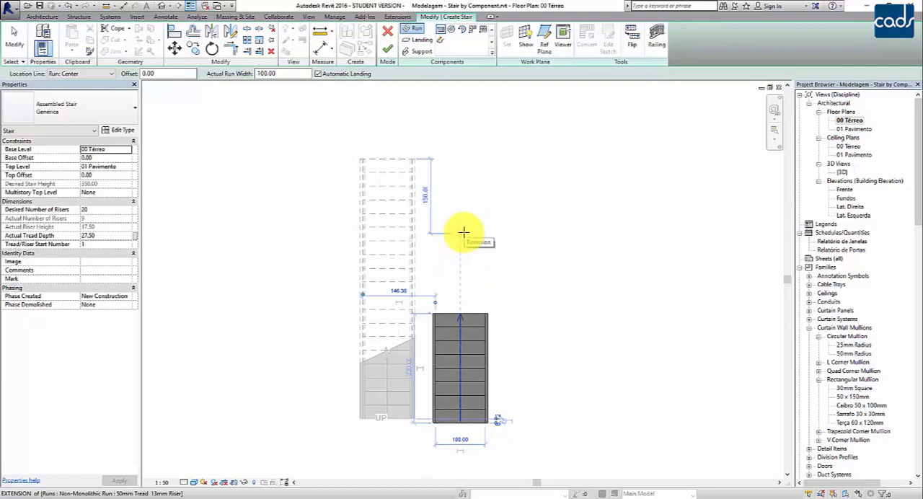
scroll(458, 253, "up", 3)
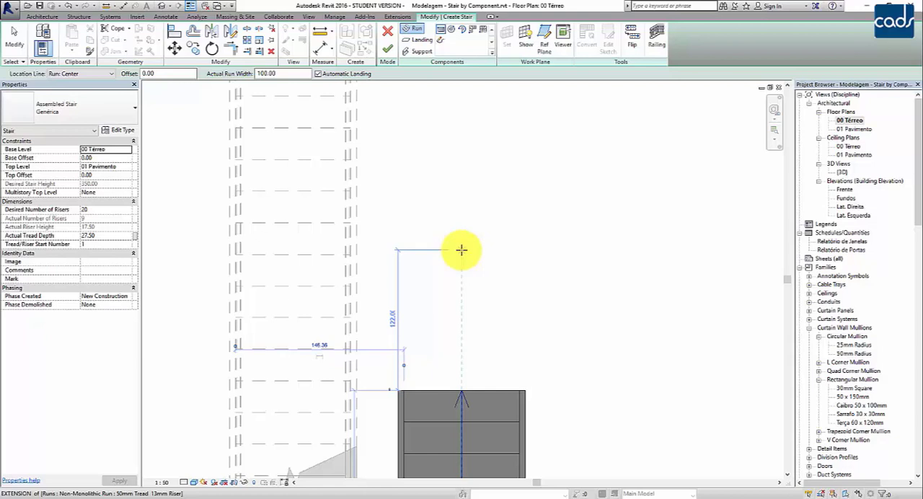
type("150")
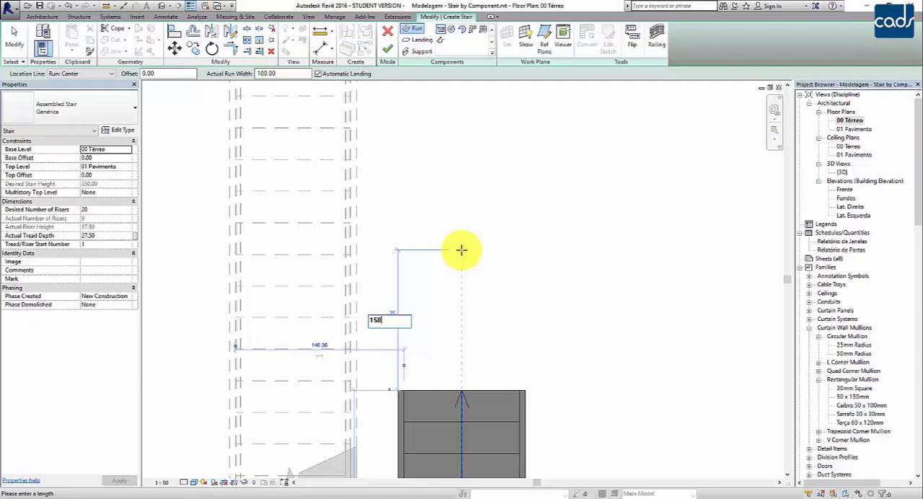
key("Return")
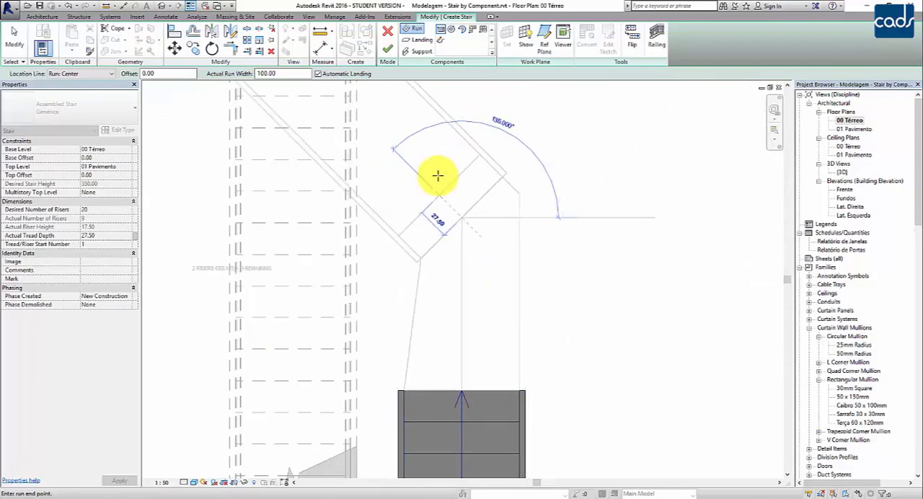
- Draw the second run straight upward in line with the first, using the remaining 11 risers
scroll(519, 238, "down", 2)
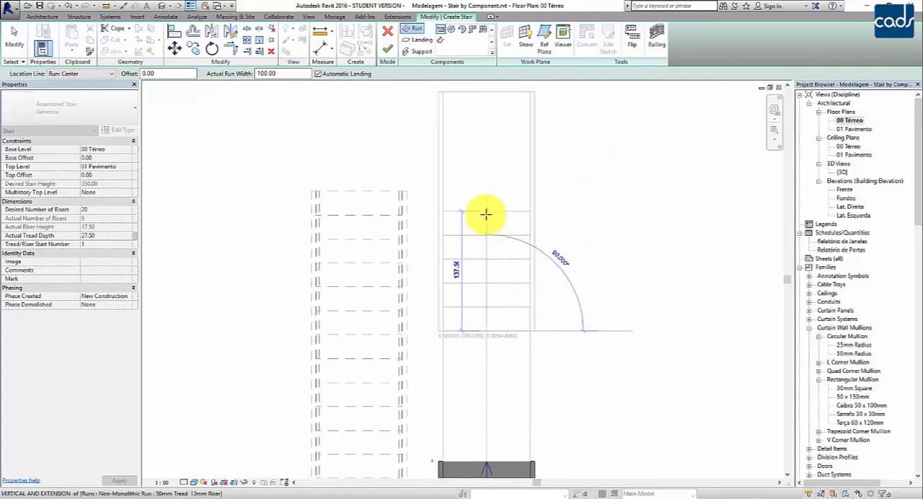
middle_click_drag(488, 206, 493, 251)
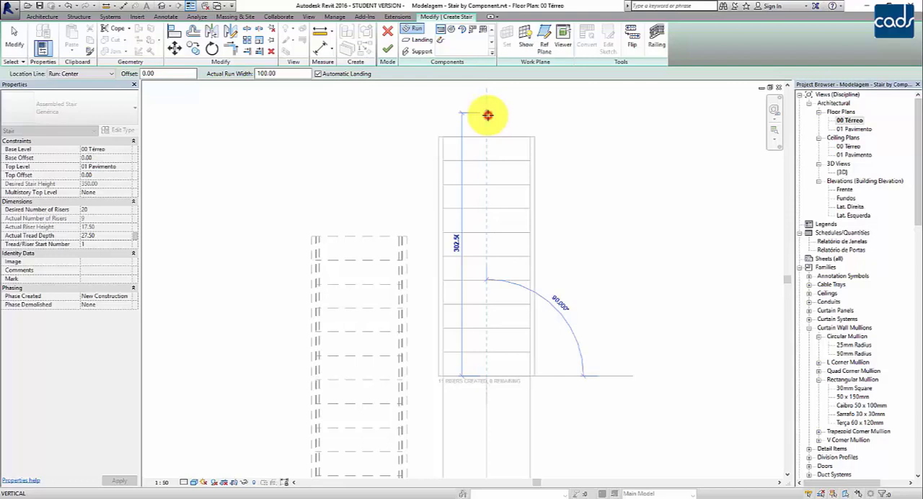
left_click(488, 116)
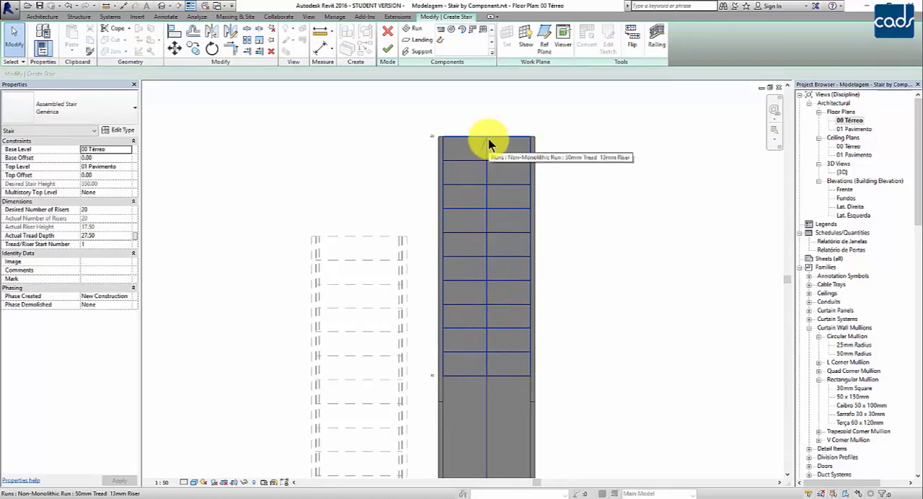
- Check the two runs and their automatic landing in the 3D view, and finish the stair
scroll(490, 144, "down", 2)
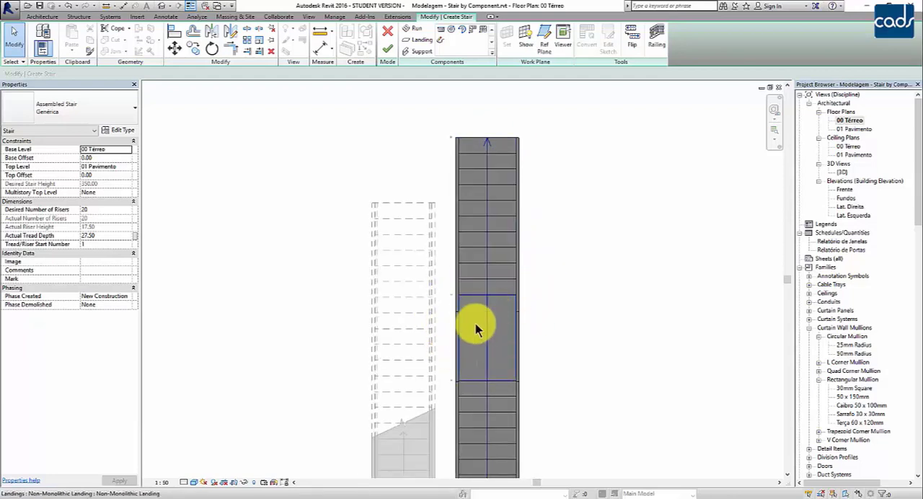
middle_click_drag(479, 326, 497, 283)
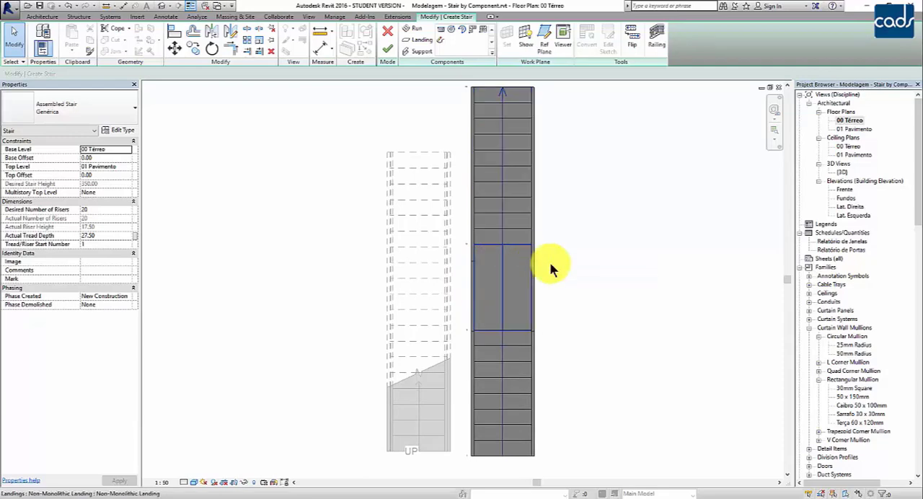
double_click(844, 173)
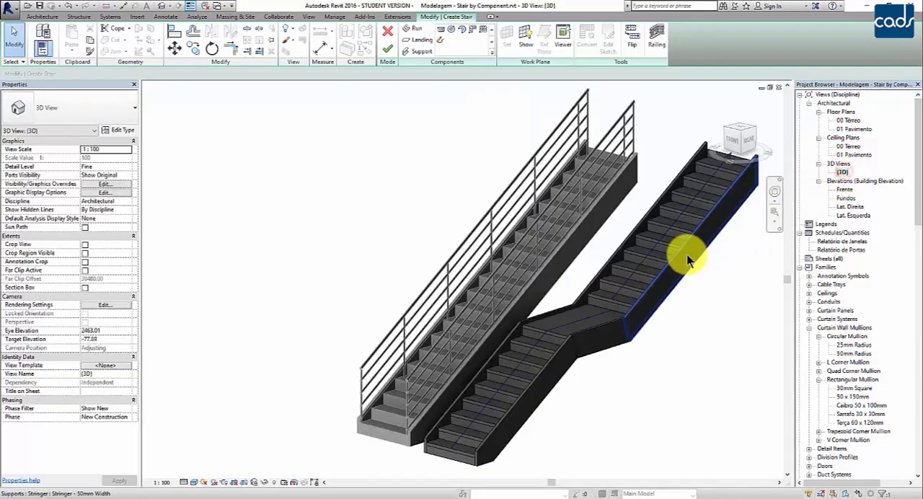
middle_click_drag(583, 365, 501, 386)
scroll(490, 381, "up", 2)
scroll(514, 378, "down", 2)
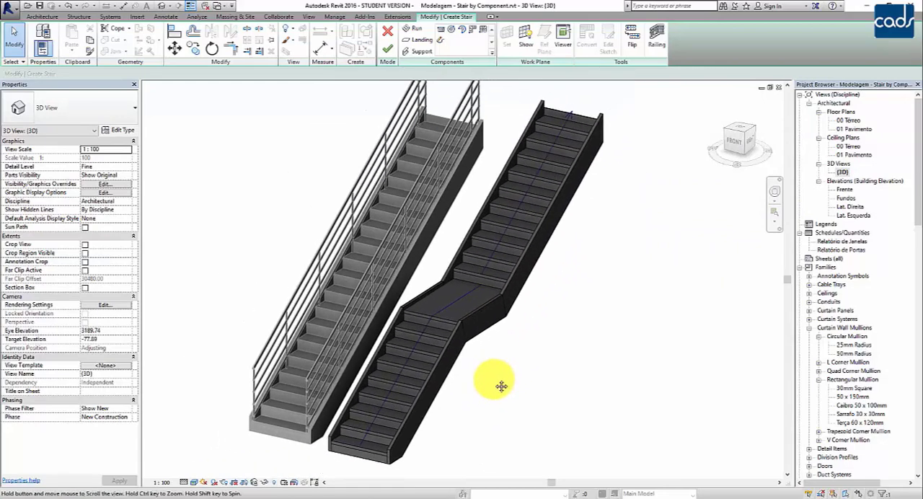
scroll(494, 380, "up", 1)
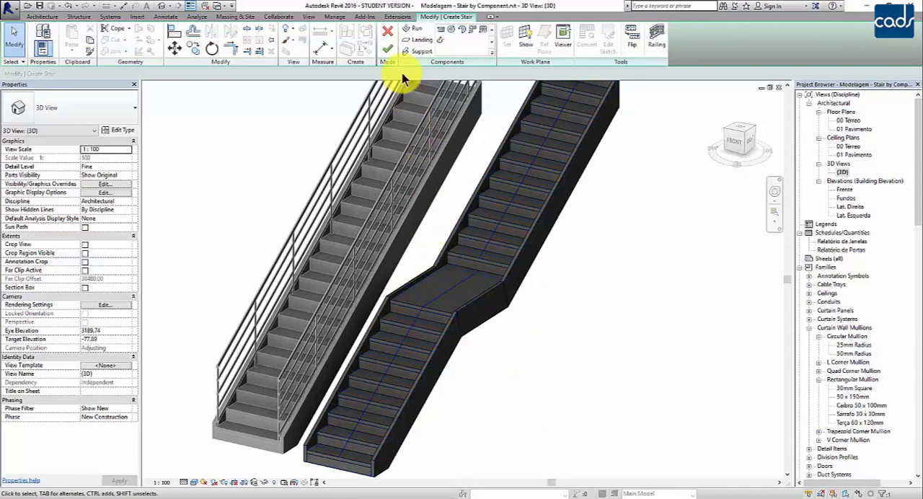
left_click(388, 49)
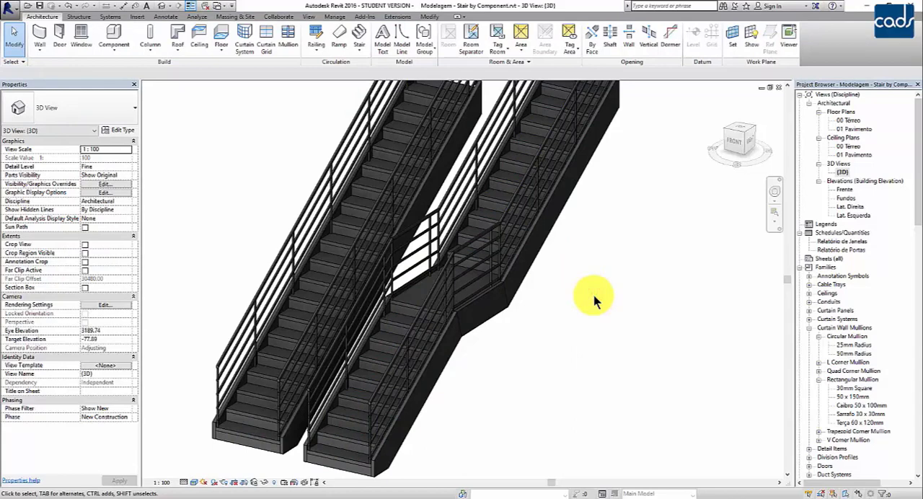
- Return to the 00 Térreo floor plan and open the two-run stair for editing
double_click(847, 121)
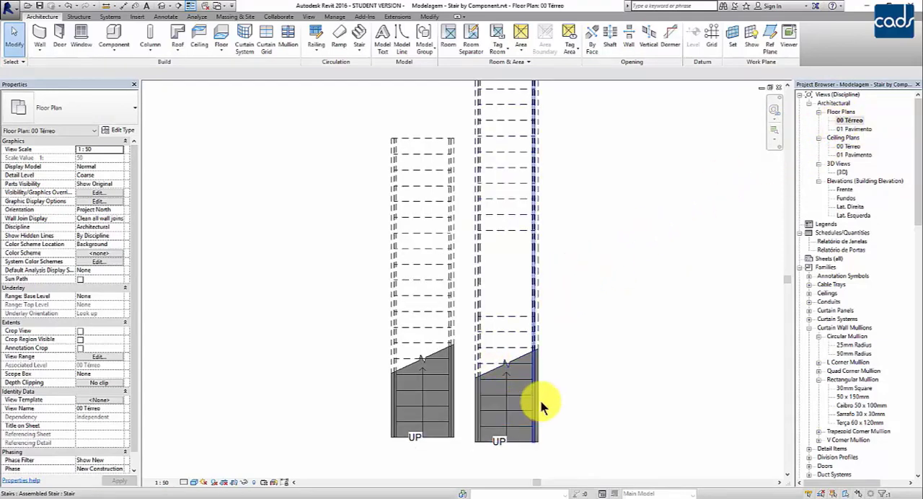
middle_click_drag(565, 331, 527, 365)
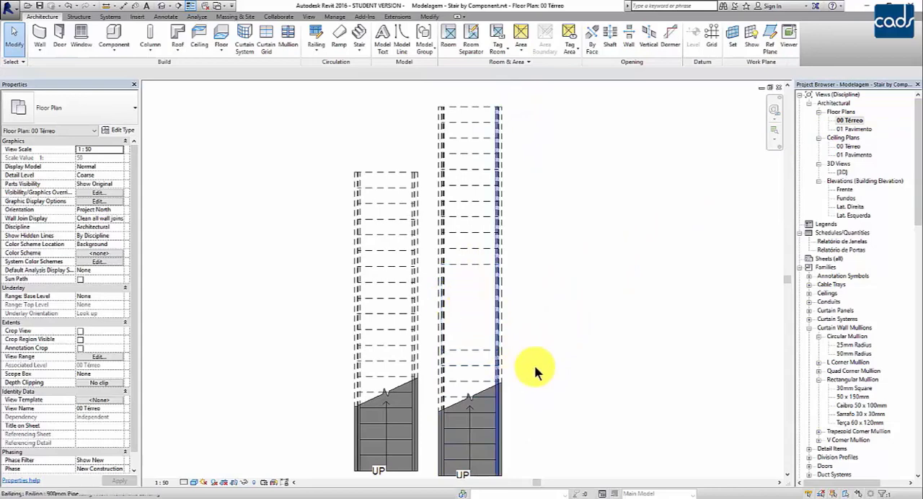
middle_click_drag(614, 376, 578, 380)
left_click(515, 416)
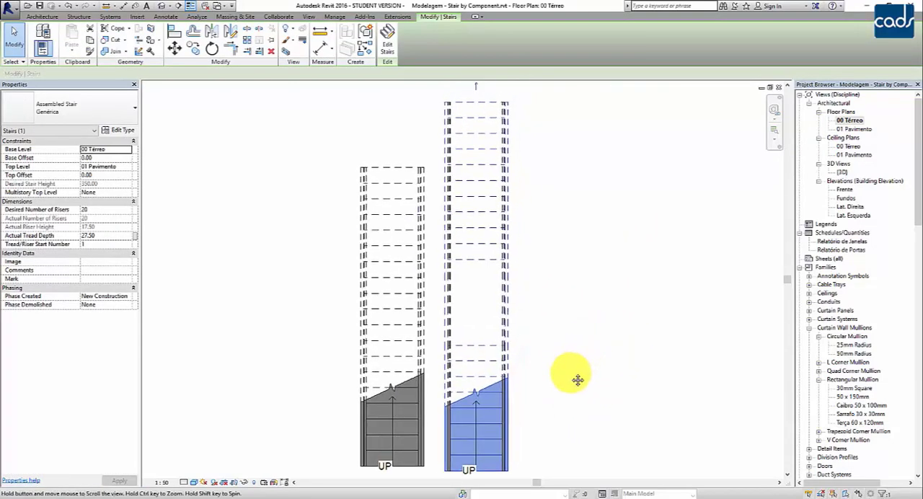
scroll(570, 379, "down", 1)
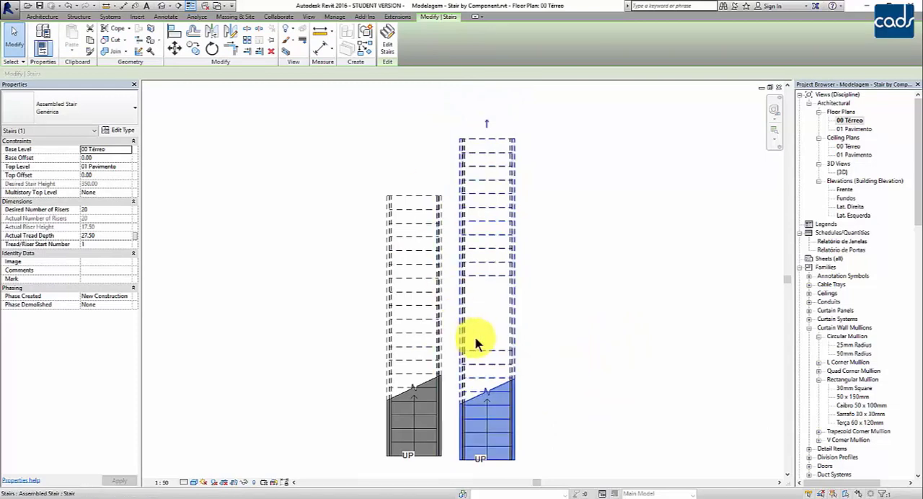
left_click(389, 50)
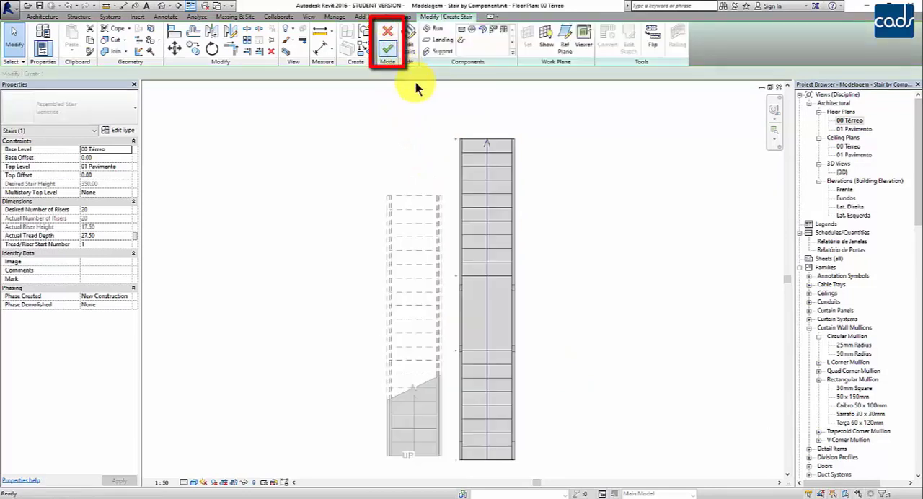
- Shorten the lower run from its starting end to 7 risers using its shape handle
left_click(496, 377)
middle_click_drag(584, 400, 578, 373)
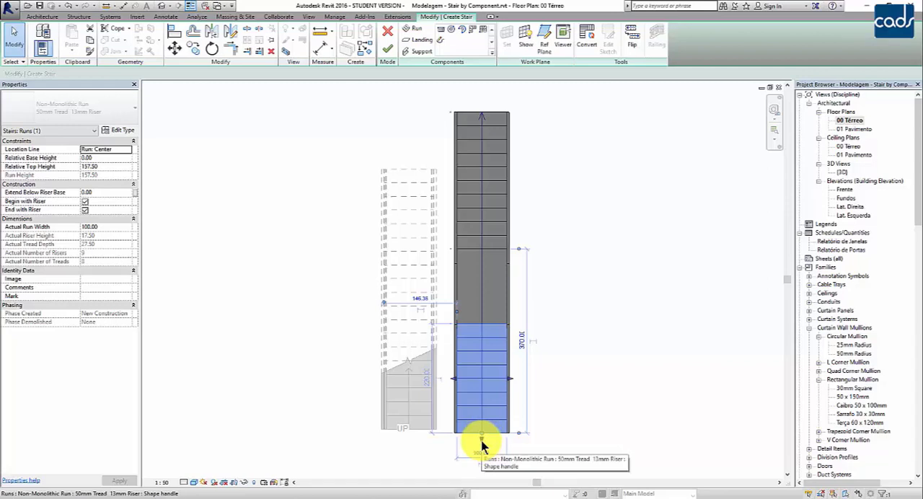
left_click_drag(482, 442, 486, 406)
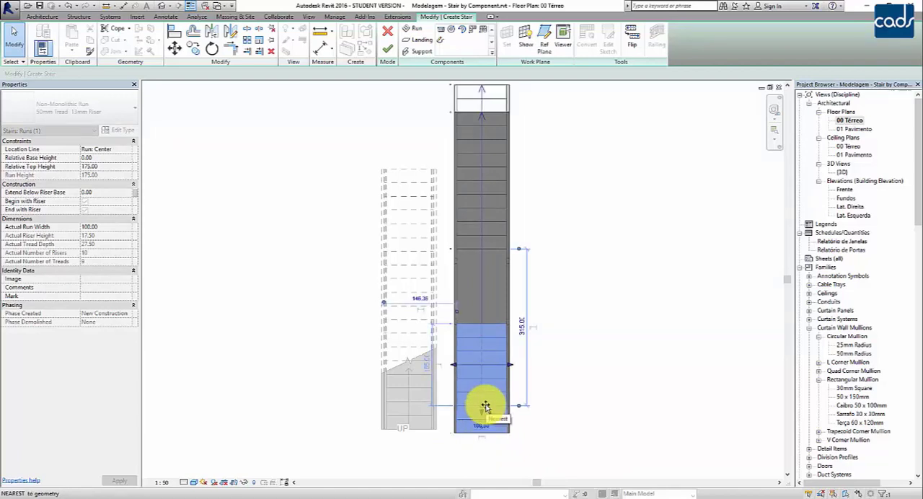
left_click_drag(486, 407, 485, 406)
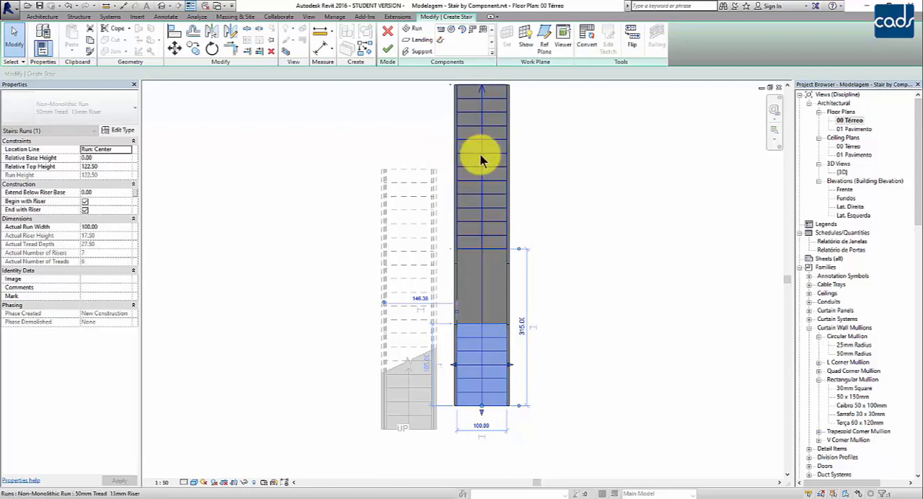
- Shorten the upper run from its far end to 11 risers using its shape handle
middle_click_drag(577, 154, 584, 211)
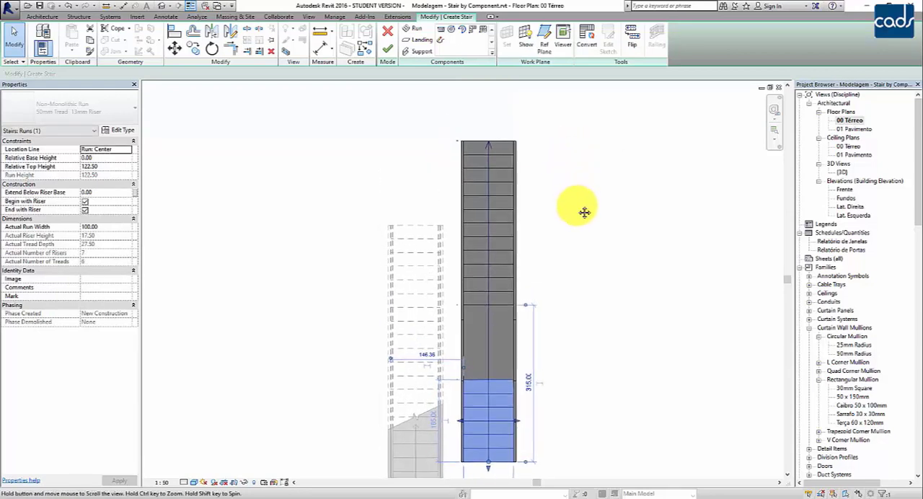
left_click(506, 171)
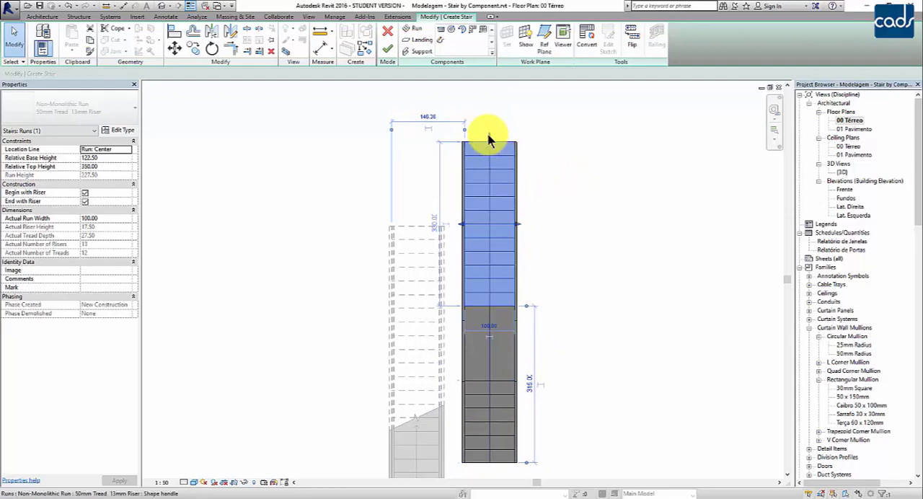
left_click_drag(488, 139, 487, 170)
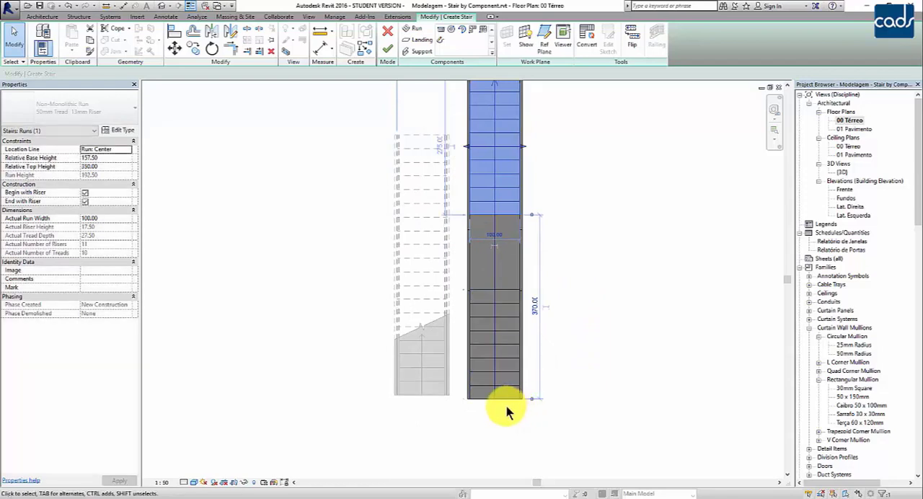
- Deselect the upper run and finish editing the two-run stair
left_click(479, 412)
middle_click_drag(294, 349, 277, 380)
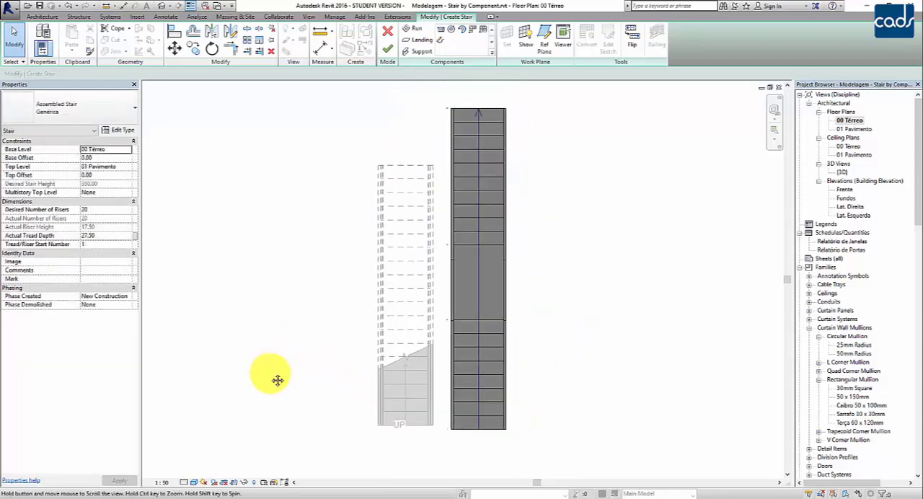
left_click(387, 47)
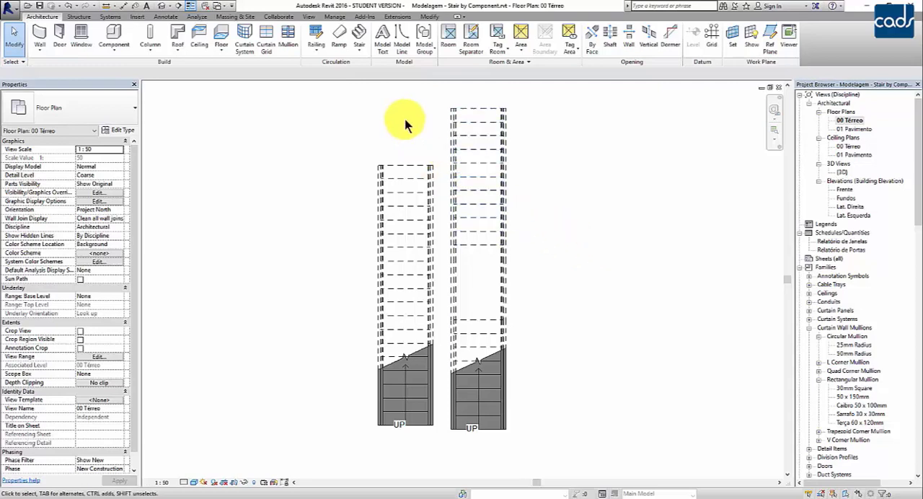
- Start a new stair by component beside the two-run stair and draw its first 9-riser run vertically, 220 long
left_click(360, 50)
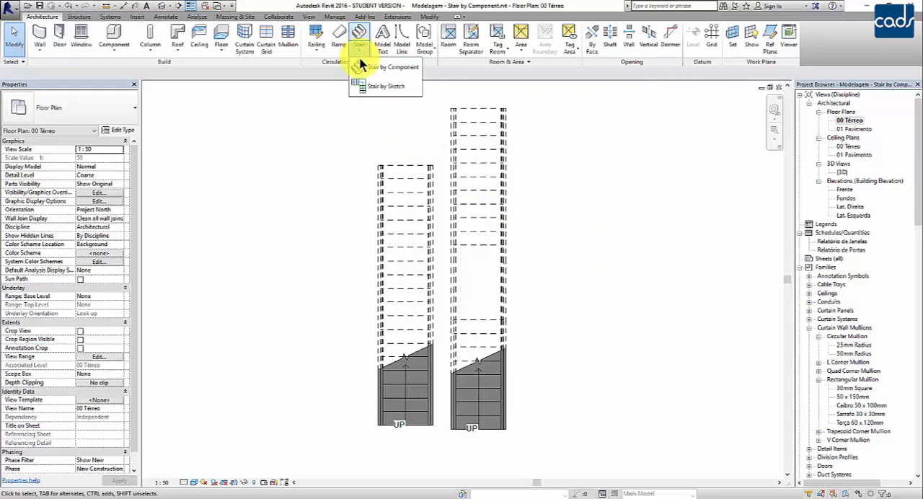
left_click(366, 66)
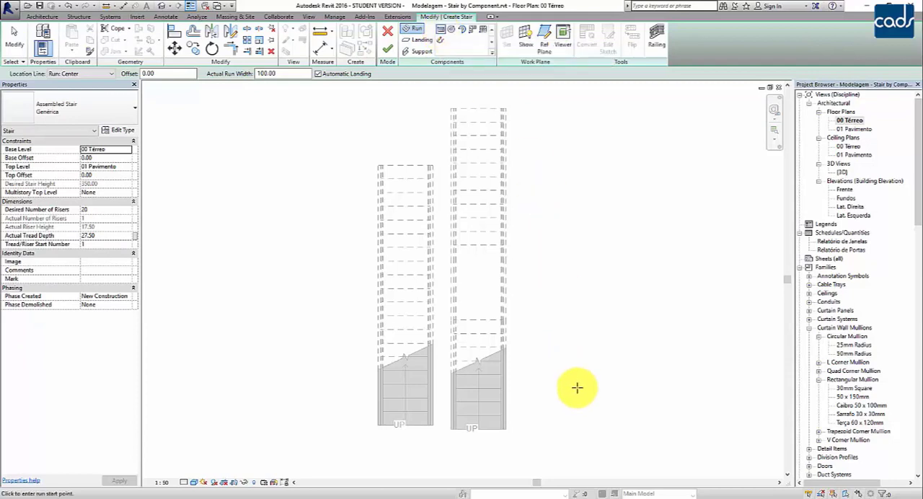
middle_click_drag(579, 387, 548, 377)
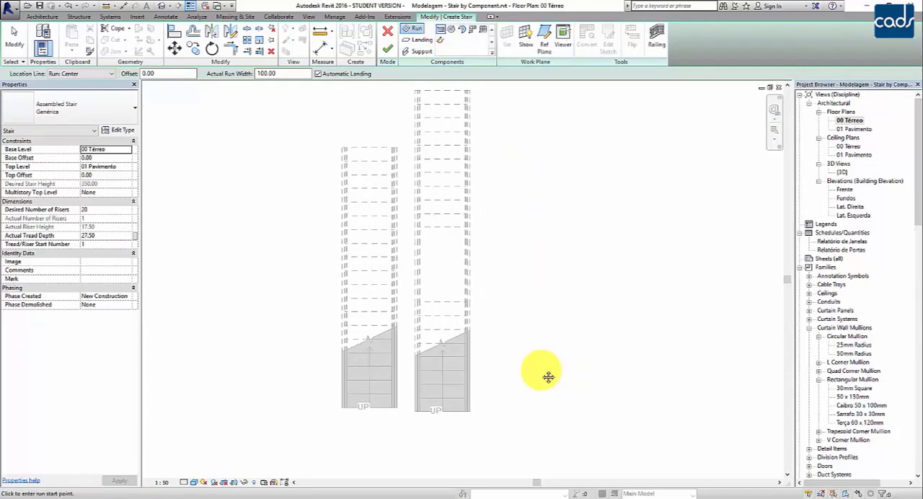
left_click(511, 410)
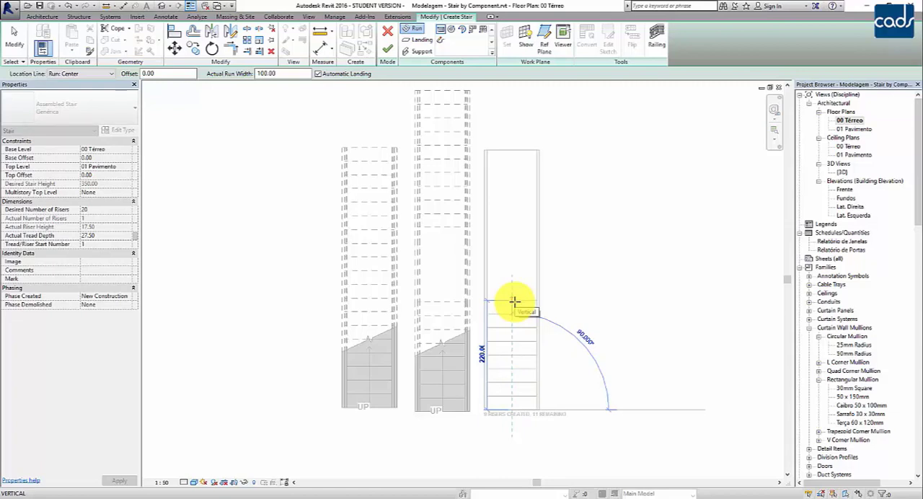
left_click(513, 302)
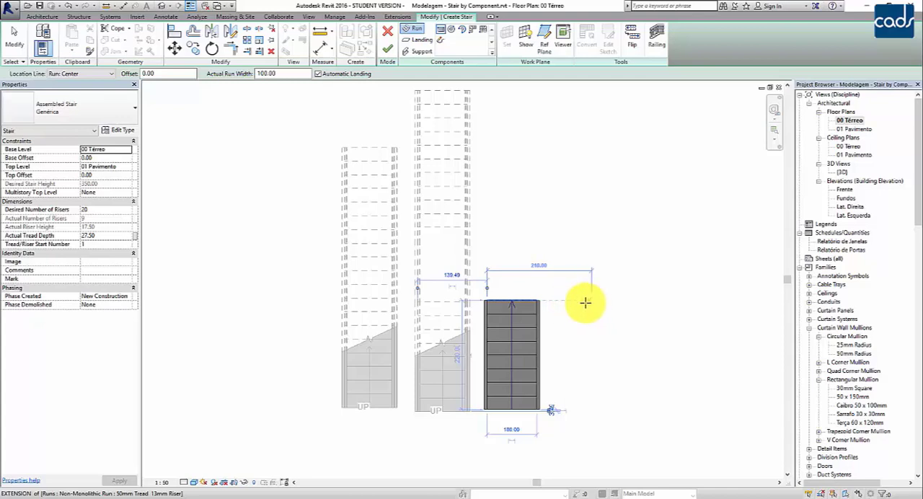
- Draw a parallel second run, 275 long, back in the opposite direction from the first run's upper end, with an automatic landing
scroll(589, 290, "up", 2)
middle_click_drag(591, 289, 583, 229)
scroll(580, 227, "up", 1)
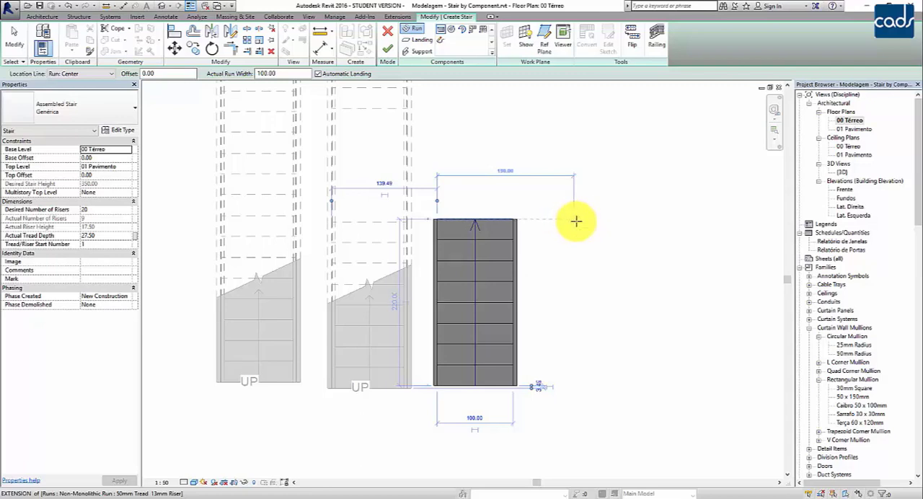
left_click(579, 220)
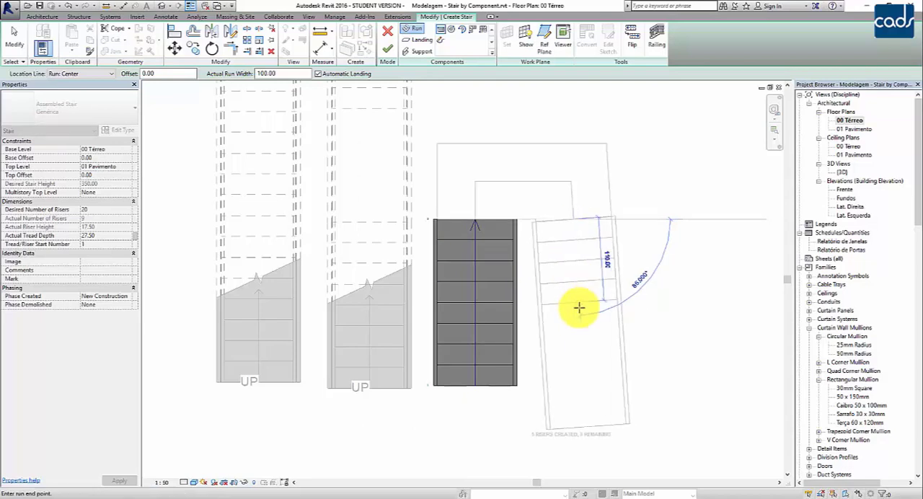
left_click(570, 427)
key("Escape")
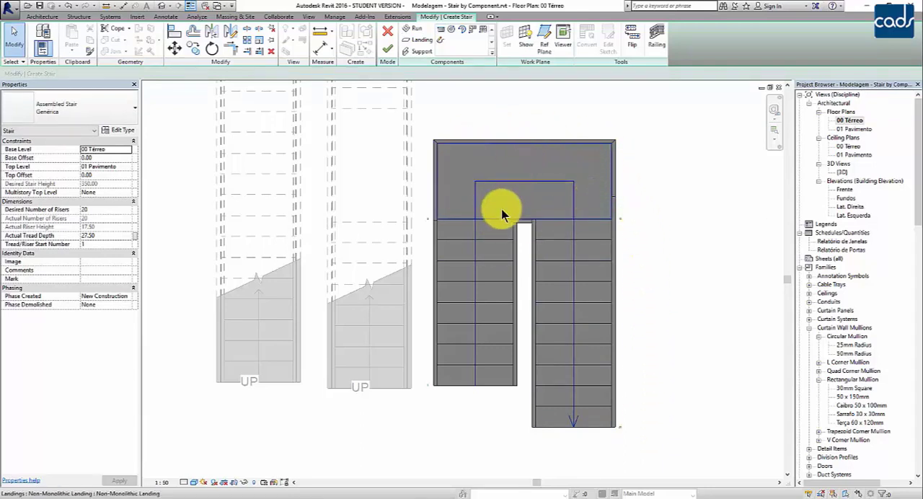
- Extend the first run of the U-shaped stair from its starting end to 10 risers using its shape handle
middle_click_drag(644, 425, 651, 396)
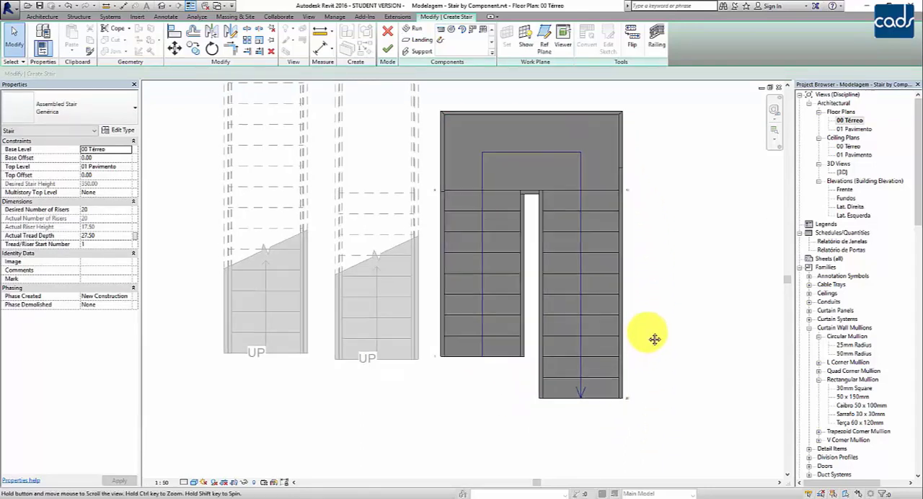
left_click(498, 361)
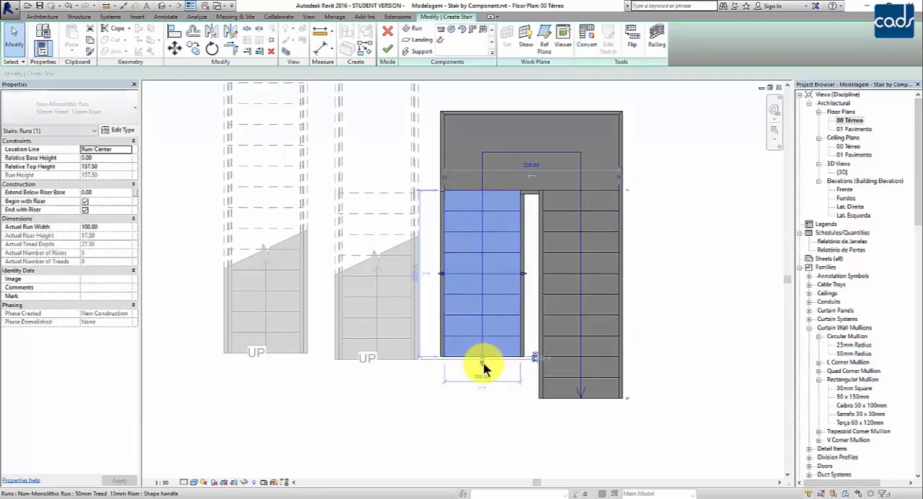
mouse_move(480, 368)
left_mouse_down()
mouse_move(482, 390)
mouse_move(482, 377)
left_mouse_up()
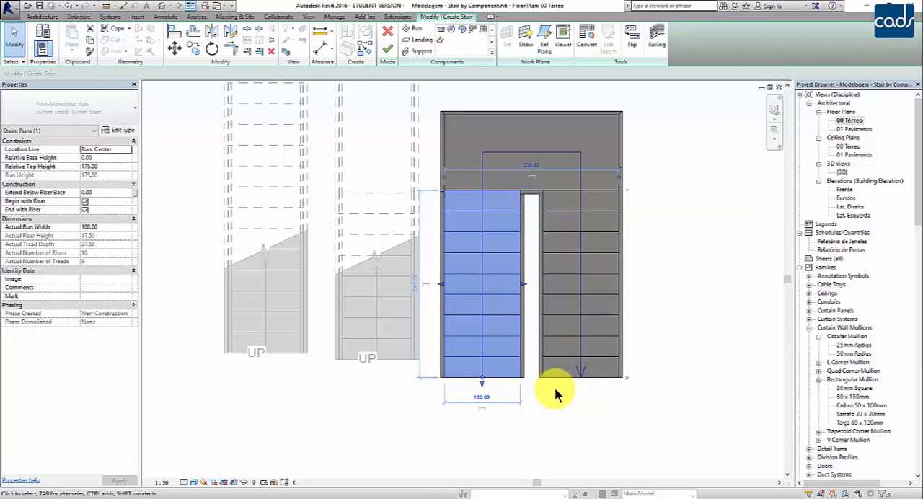
- Set the overall width across both runs of the U-shaped stair to 215 and finish the stair
left_click(522, 167)
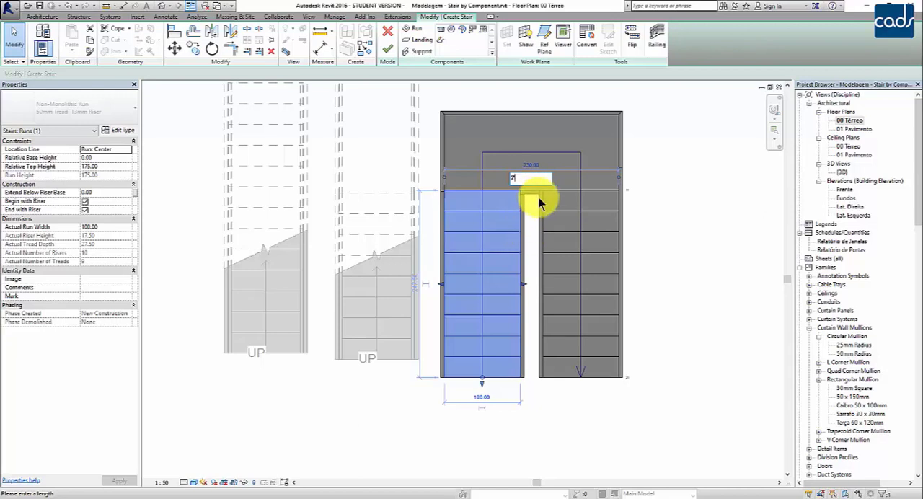
key("Return")
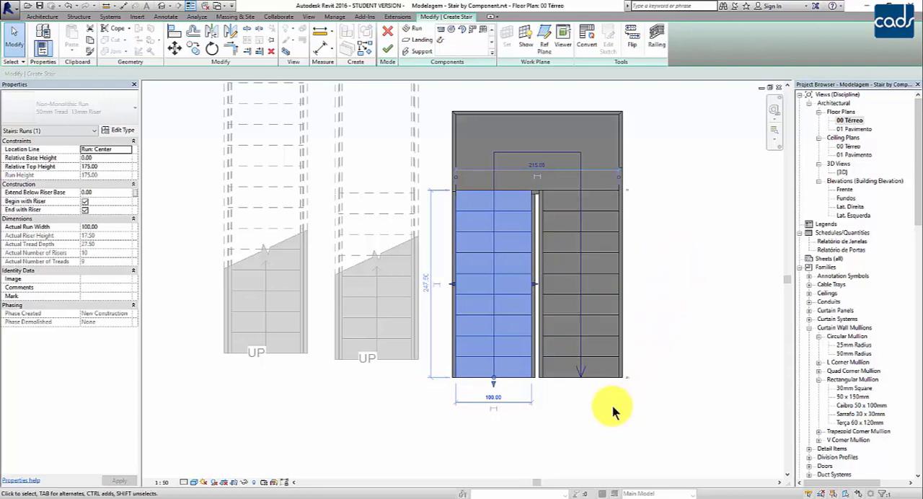
scroll(596, 414, "down", 1)
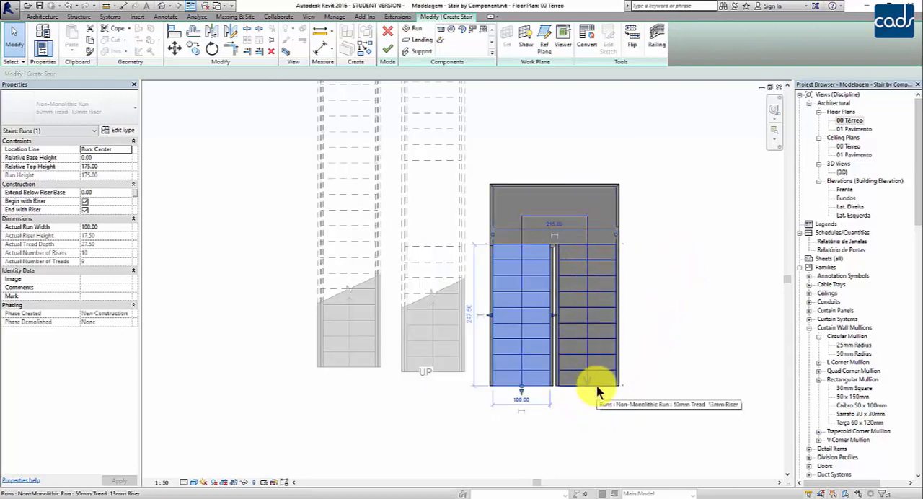
left_click(388, 49)
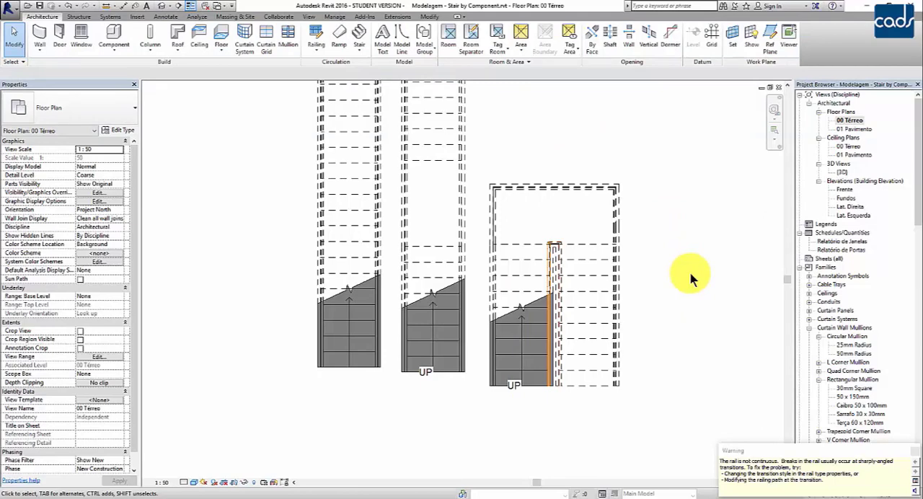
- Read the rail continuity warning and examine the inner railing where it turns at the U-shaped stair's landing
left_click(552, 249)
left_click_drag(737, 461, 813, 469)
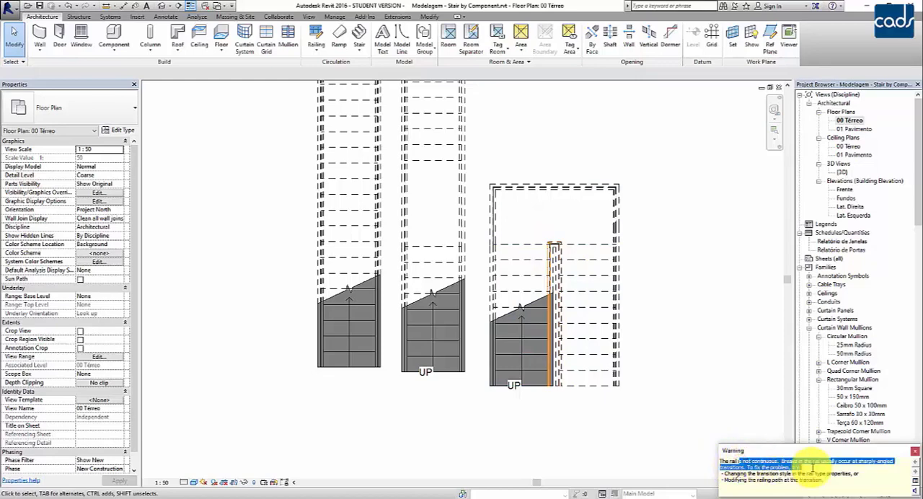
left_click(693, 349)
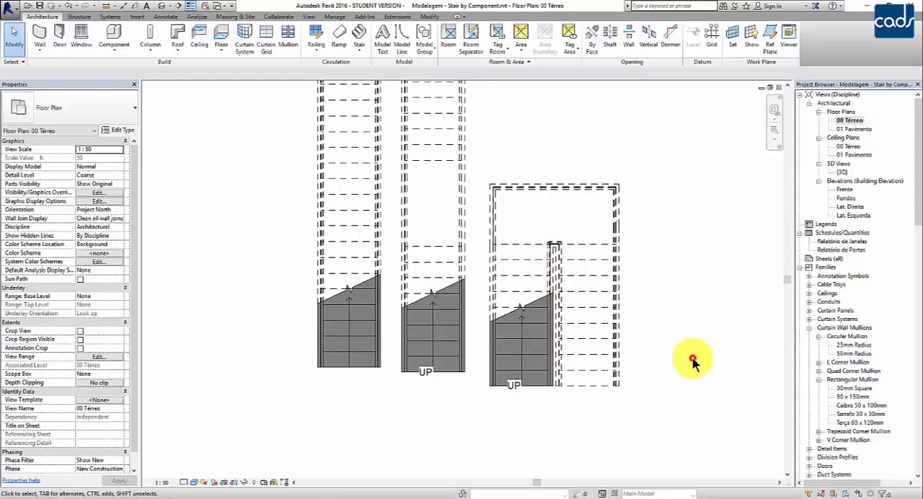
scroll(541, 245, "up", 4)
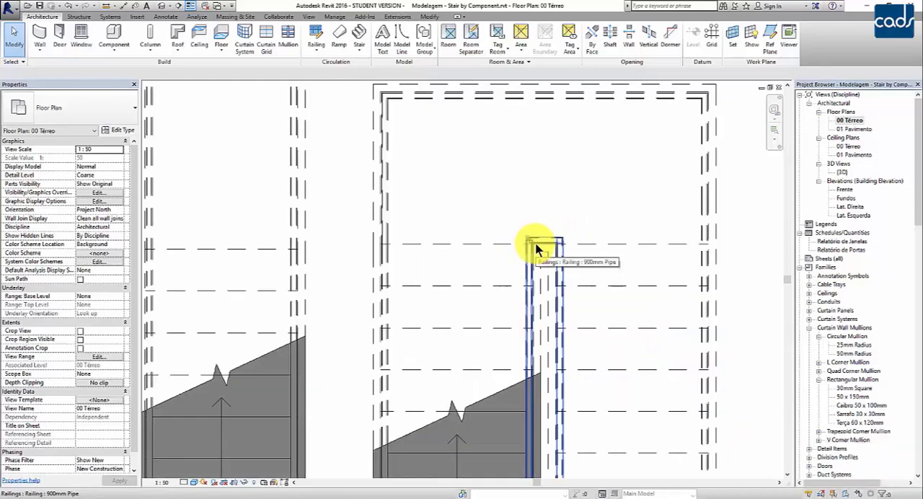
left_click(536, 250)
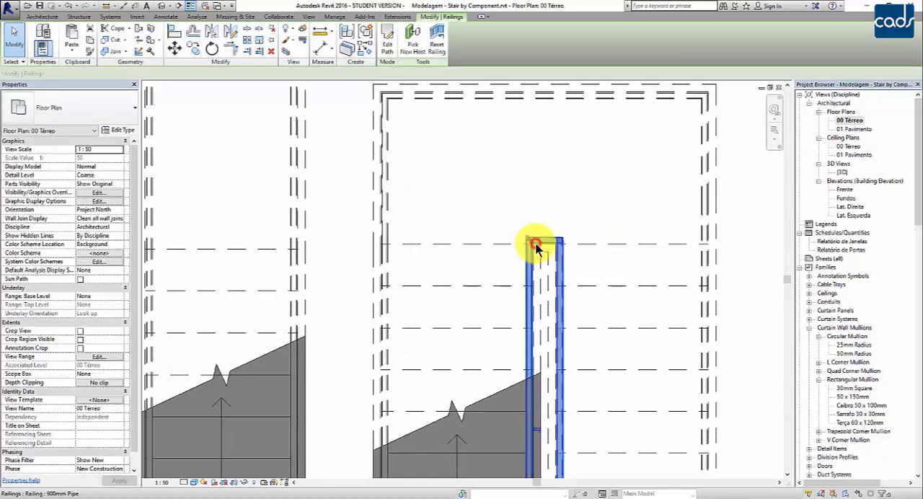
scroll(535, 247, "down", 2)
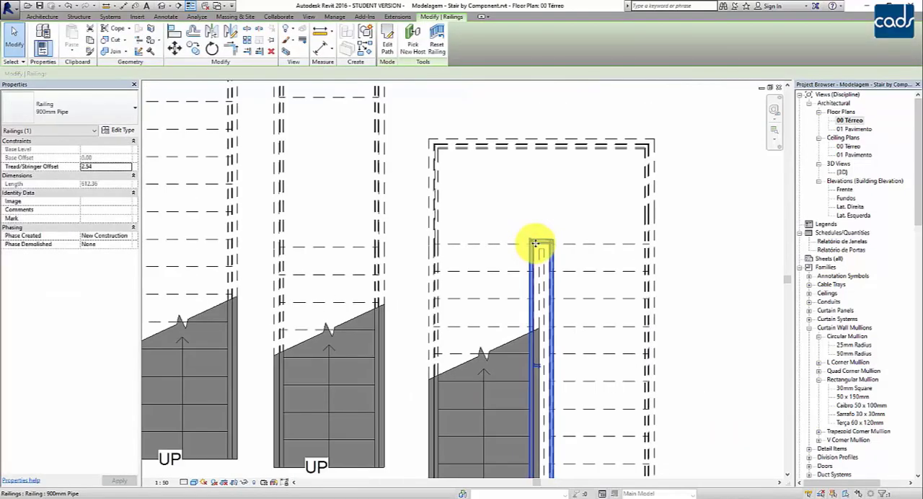
scroll(535, 245, "down", 2)
left_click(677, 252)
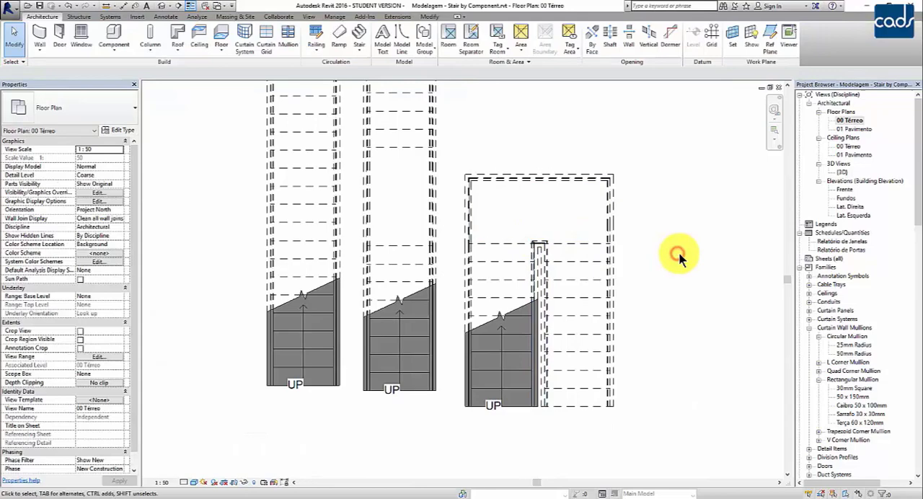
- Open the 3D view and inspect the U-shaped stair beside the two straight ones
double_click(842, 173)
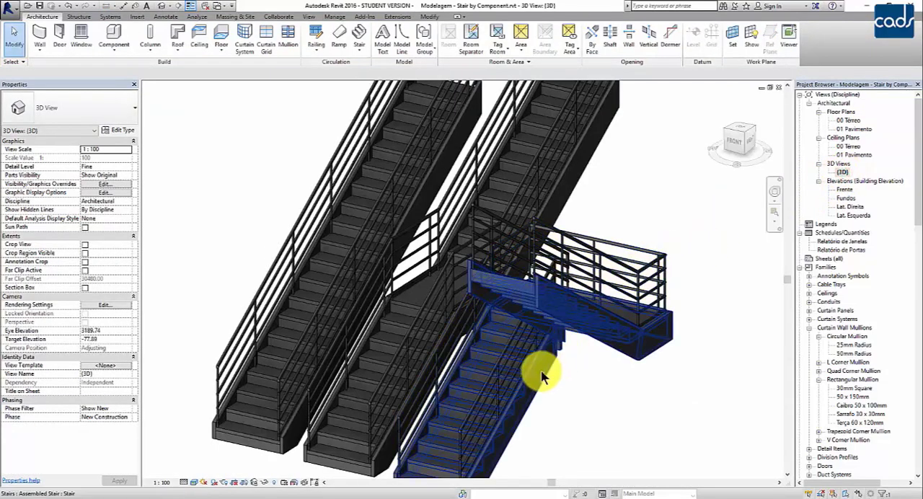
scroll(532, 254, "down", 3)
middle_click_drag(531, 253, 515, 369, "shift")
- Return to the 00 Térreo floor plan and start another stair by component with a vertical 7-riser run, 165 long, beside the U-shaped stair
double_click(848, 120)
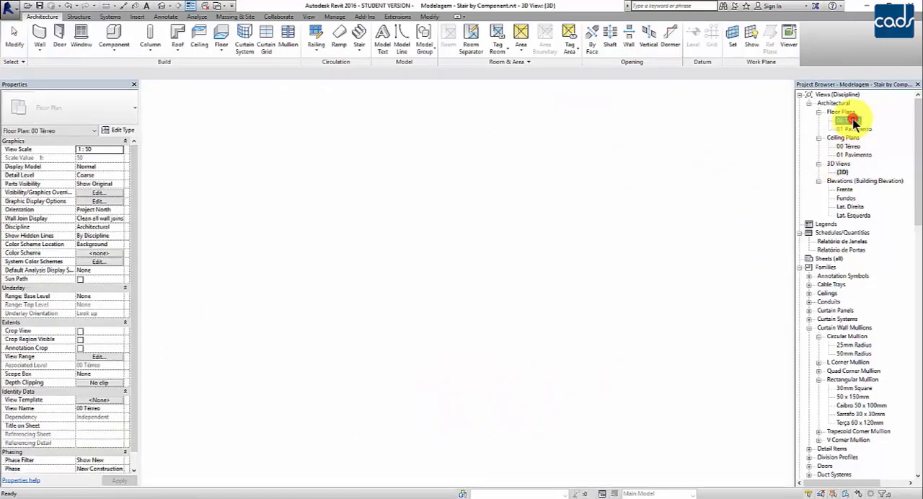
scroll(649, 265, "down", 1)
middle_click_drag(612, 287, 556, 354)
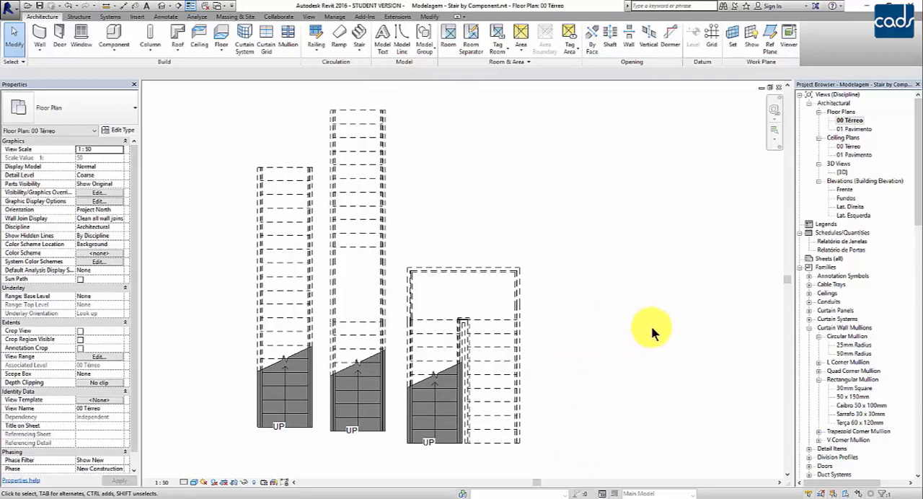
left_click(356, 53)
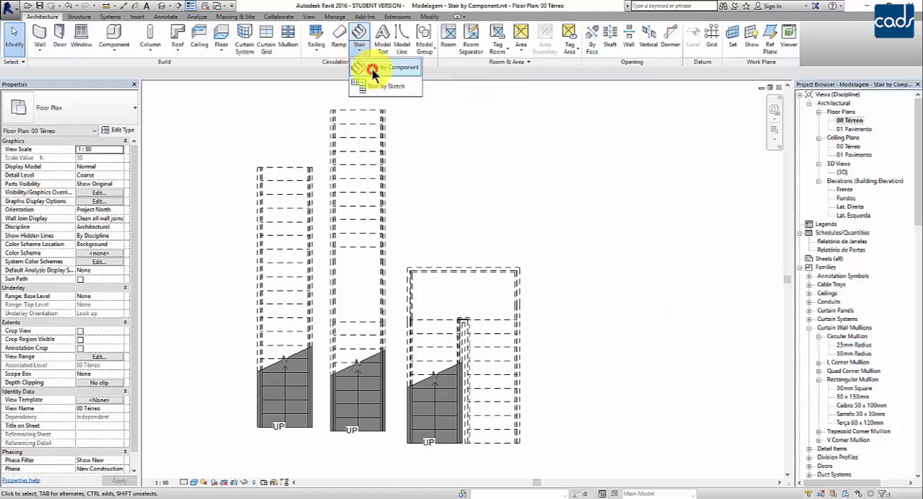
left_click(372, 67)
middle_click_drag(580, 409, 555, 337)
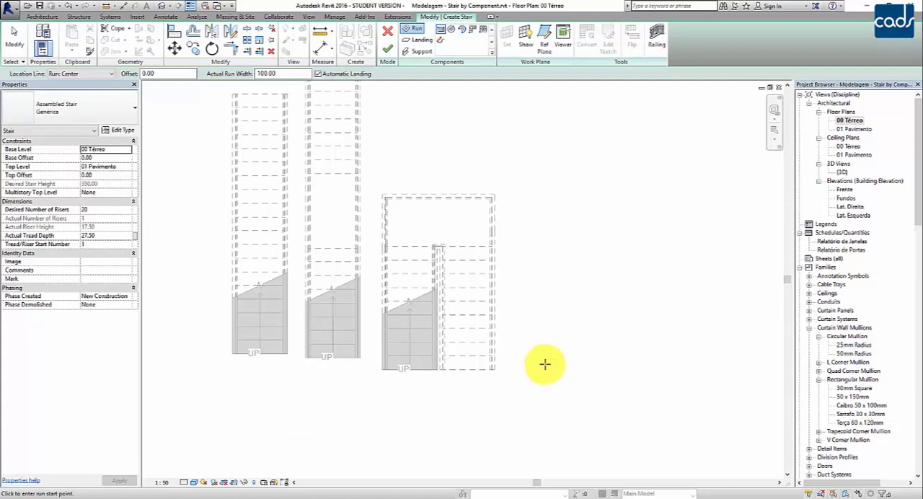
left_click(544, 364)
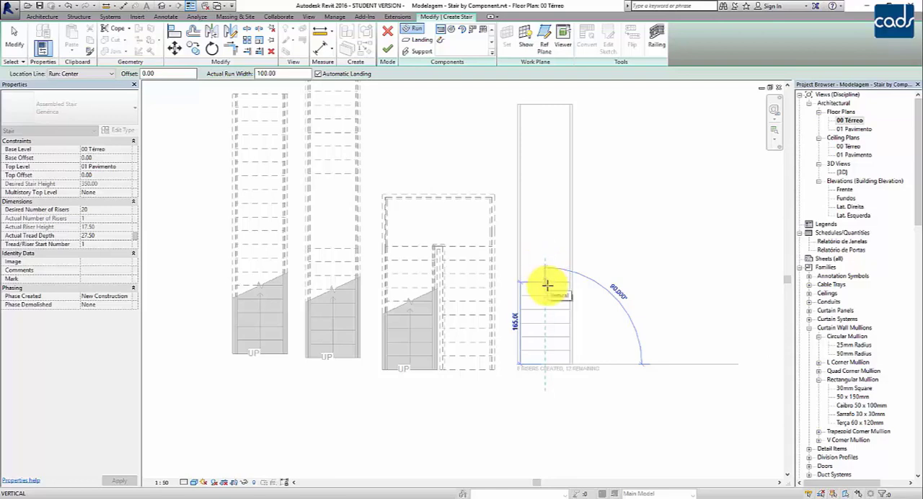
left_click(603, 282)
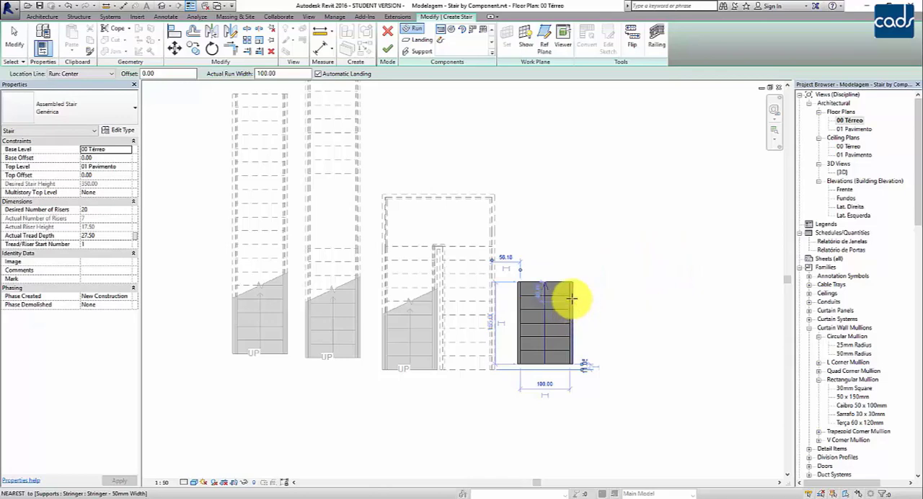
- Draw a perpendicular 6-riser second run, 137.50 long, aligned 50 beyond the first run's end, with an automatic corner landing
scroll(572, 296, "up", 3)
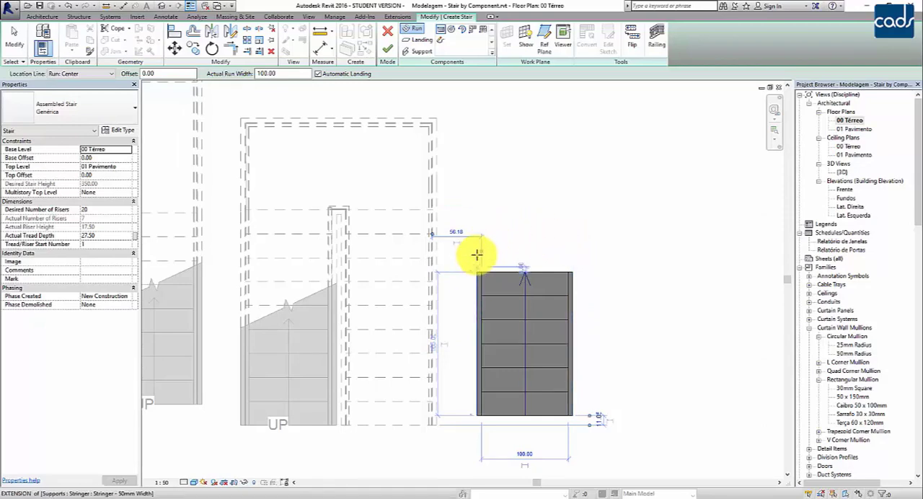
scroll(570, 274, "up", 2)
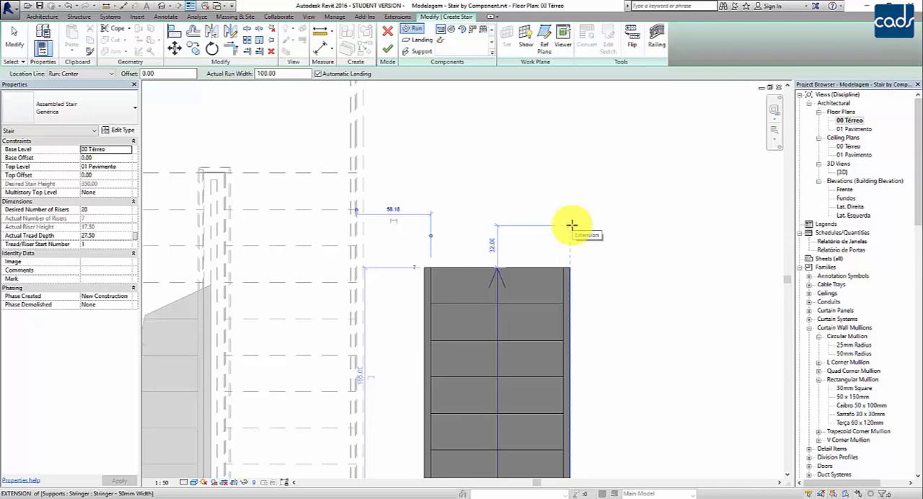
type("50")
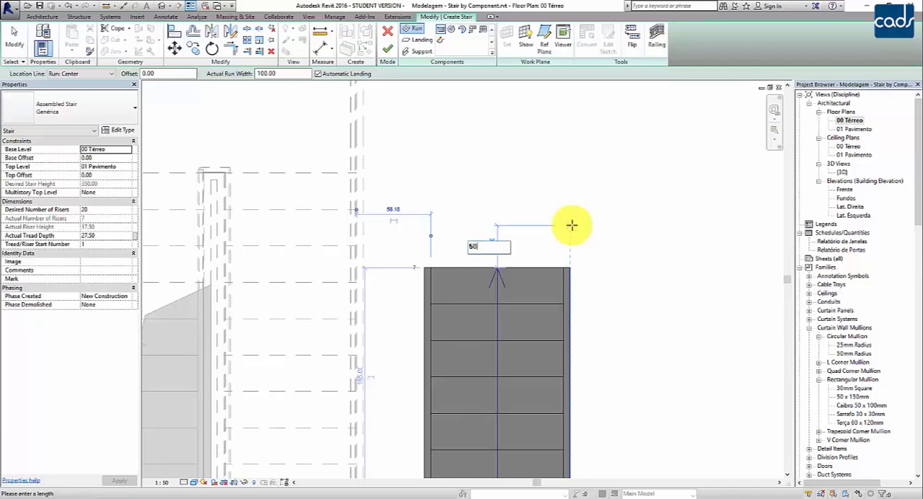
key("Return")
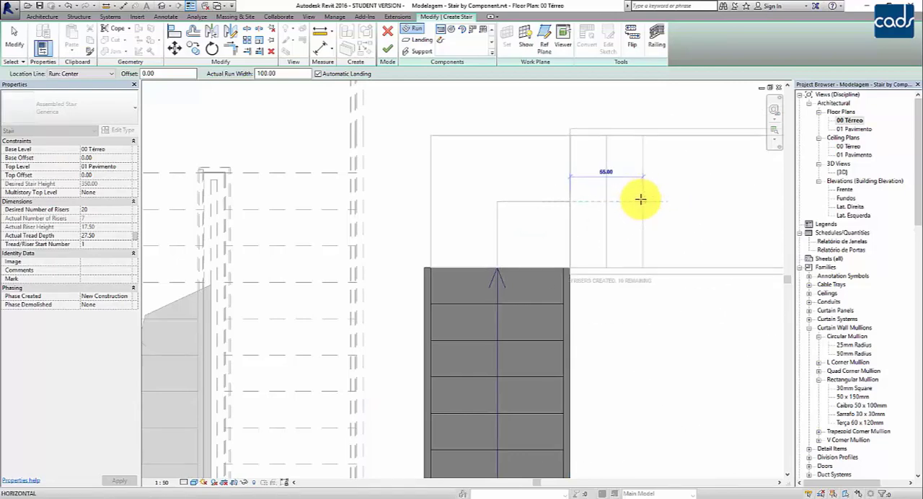
scroll(660, 208, "down", 1)
middle_click_drag(667, 203, 413, 198)
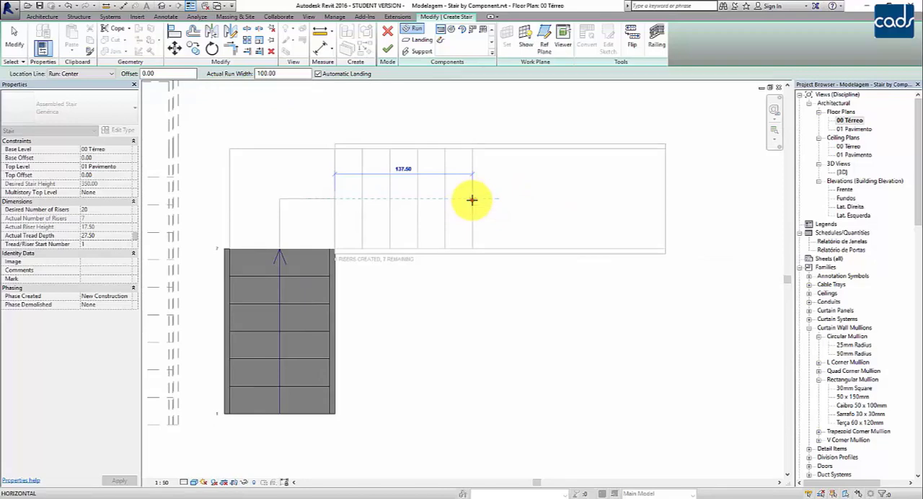
left_click(472, 200)
middle_click_drag(550, 314, 570, 369)
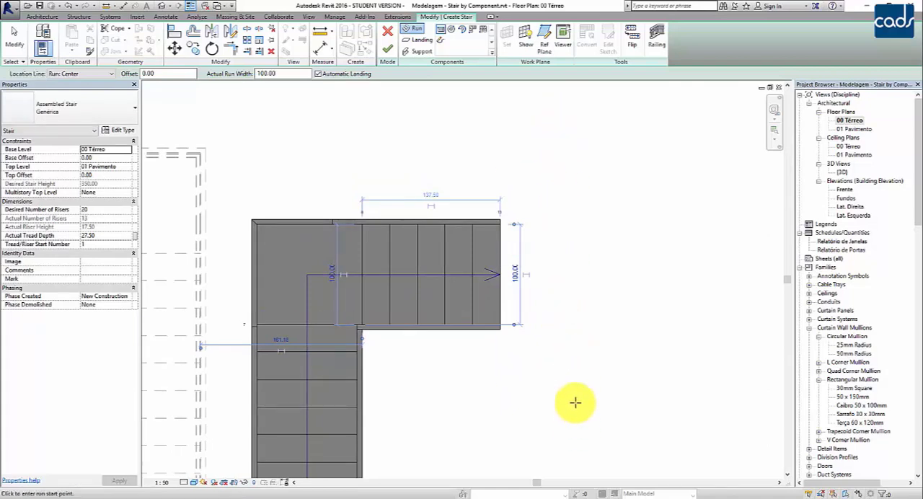
scroll(656, 292, "down", 1)
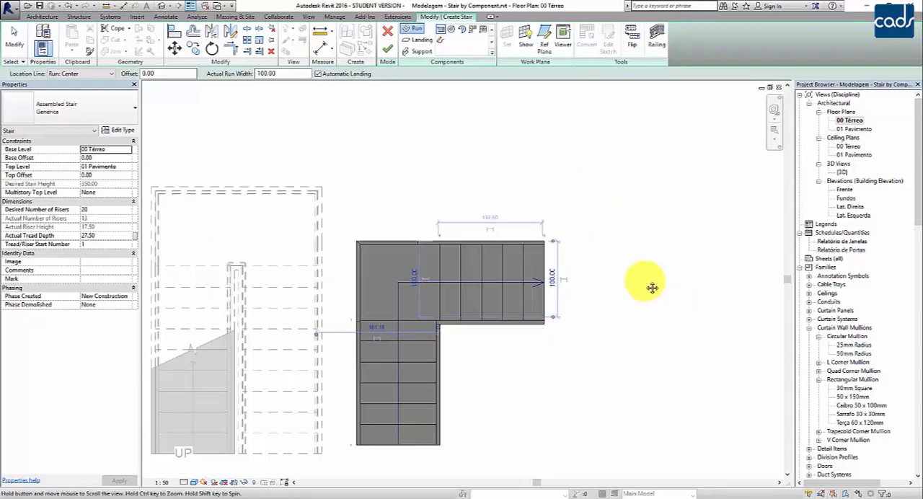
- Draw a vertical 7-riser third run, 165 long, aligned 50 beyond the second run's end, with an automatic corner landing
middle_click_drag(652, 287, 635, 262)
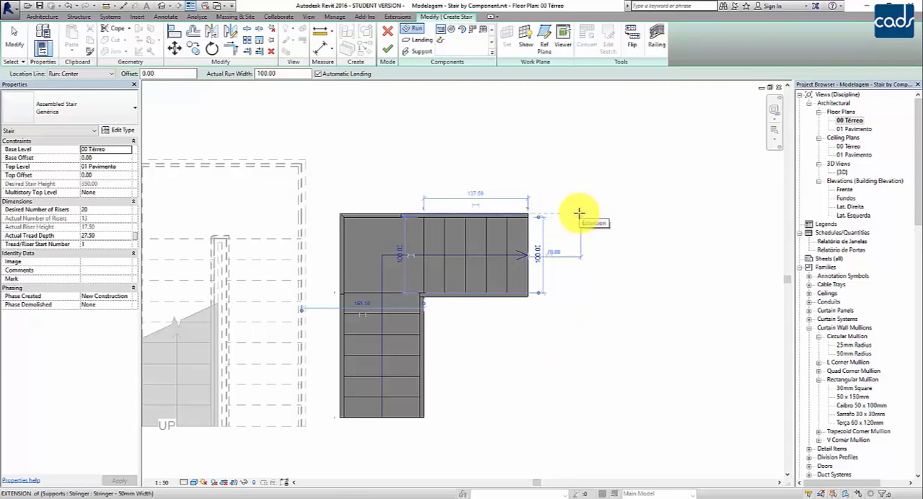
type("50")
key("Return")
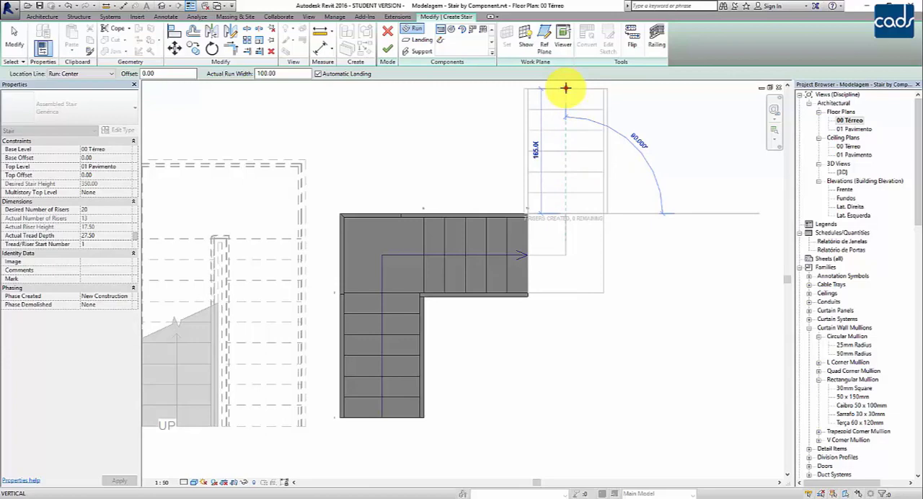
left_click(565, 88)
key("Escape")
middle_click_drag(691, 268, 726, 310)
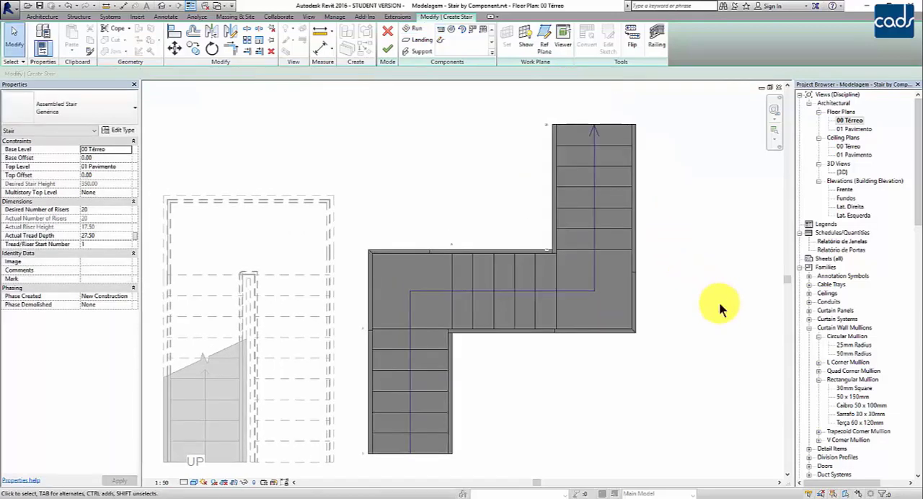
- Check the corner landings, finish the three-run stair and inspect it in the 3D view beside the other stairs
scroll(721, 308, "down", 1)
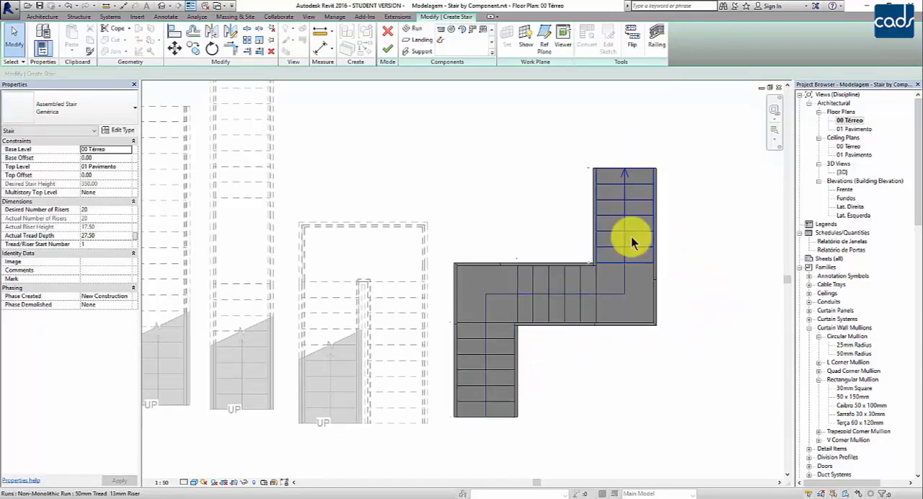
left_click(606, 431)
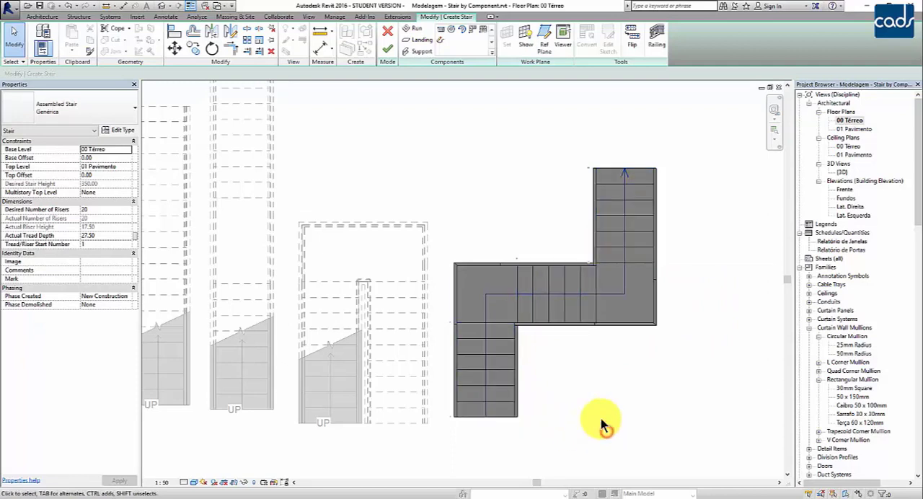
left_click(489, 291)
left_click(618, 300)
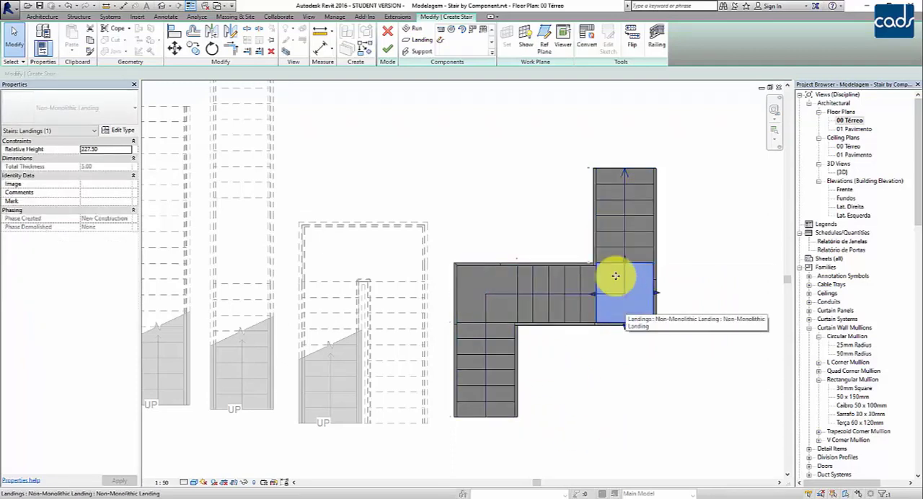
left_click(388, 49)
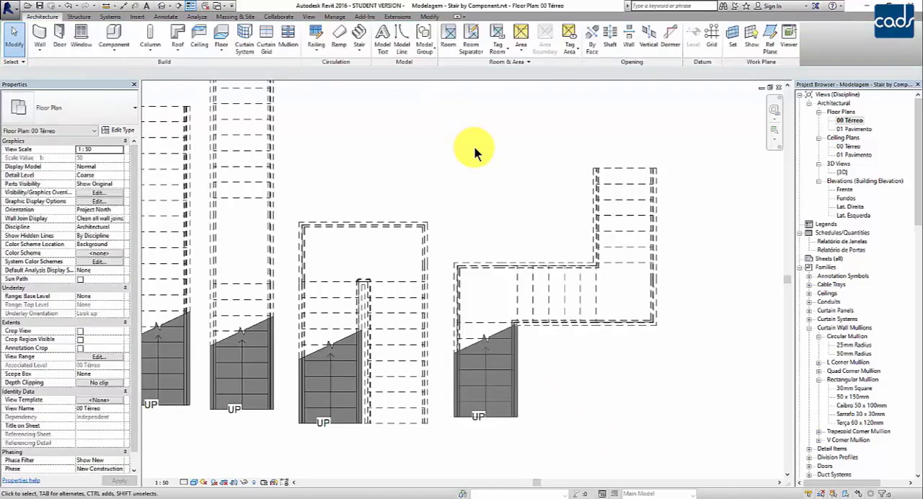
double_click(841, 173)
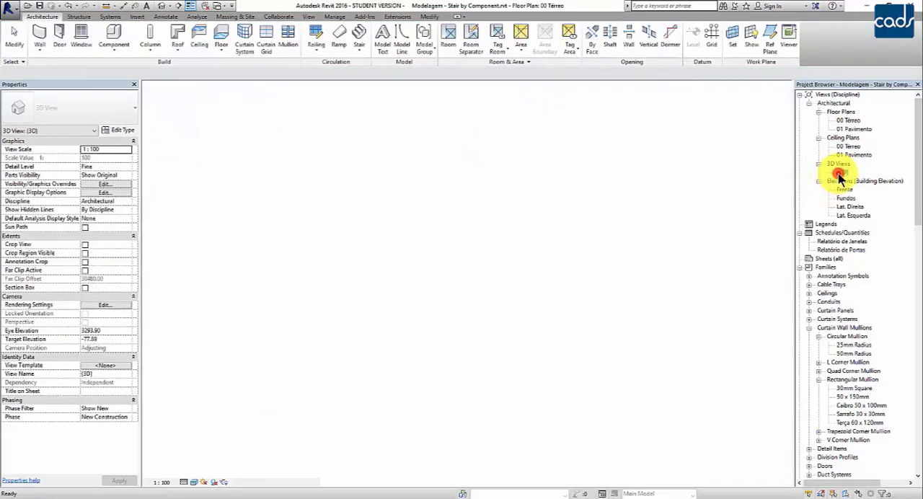
middle_click_drag(594, 315, 658, 339)
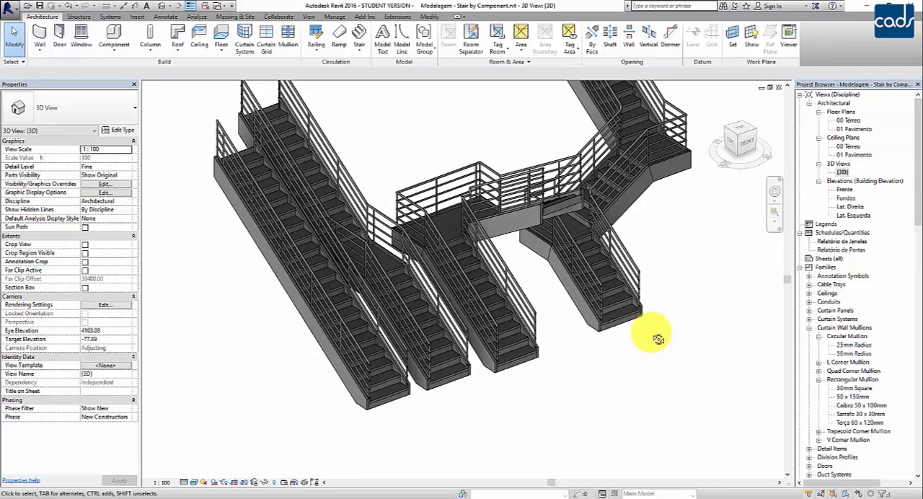
- Return to the 00 Térreo floor plan and start a new stair by component with a Full-Step Spiral run
double_click(849, 121)
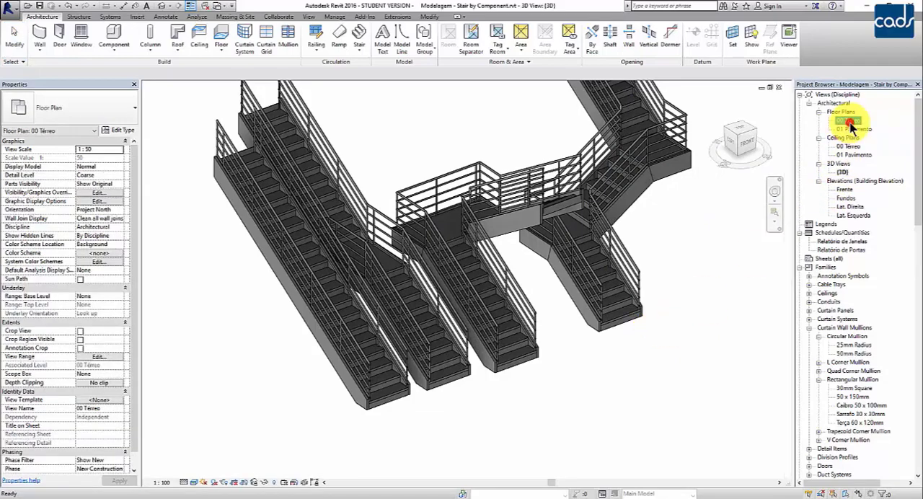
scroll(580, 335, "down", 3)
middle_click_drag(581, 339, 608, 344)
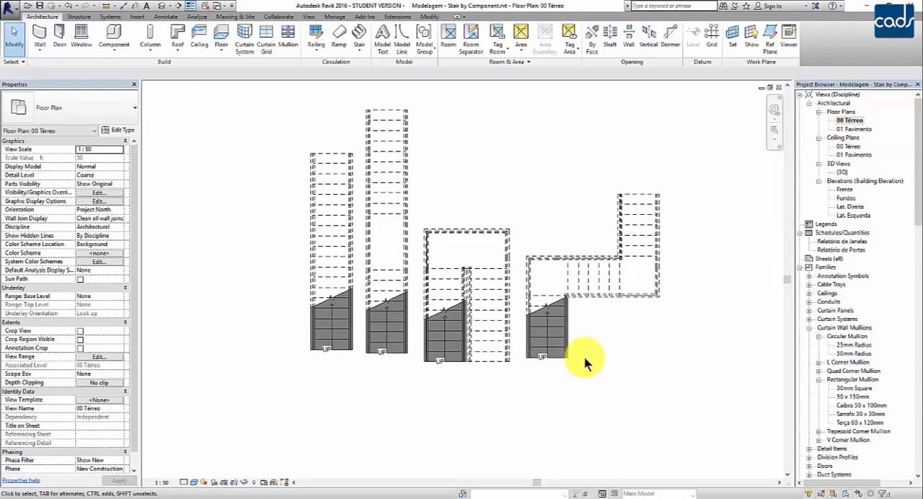
middle_click_drag(497, 398, 485, 382)
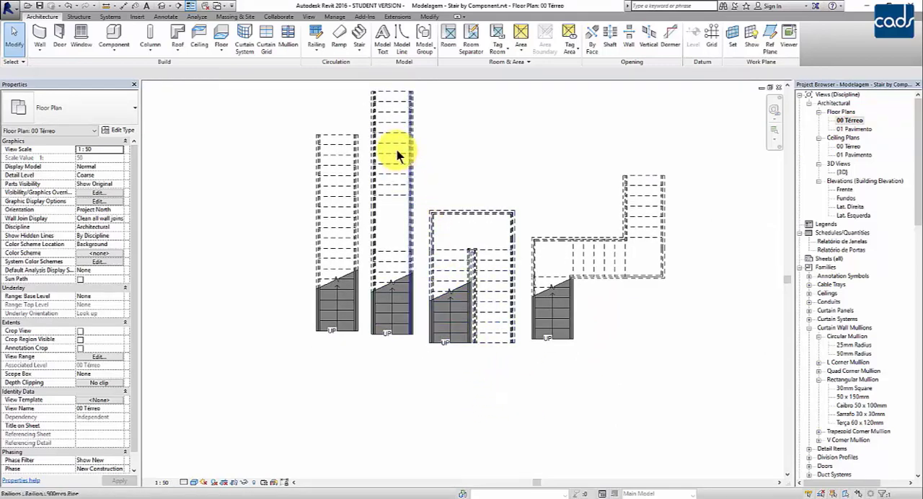
left_click(363, 54)
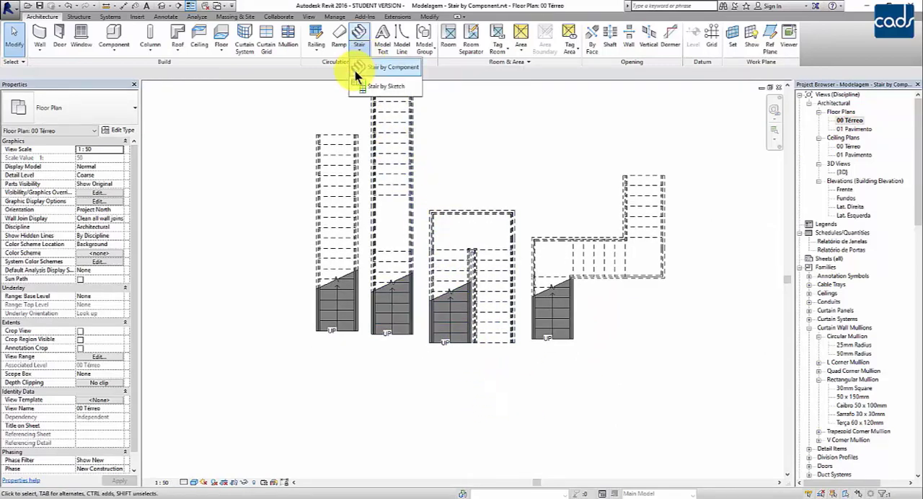
left_click(383, 68)
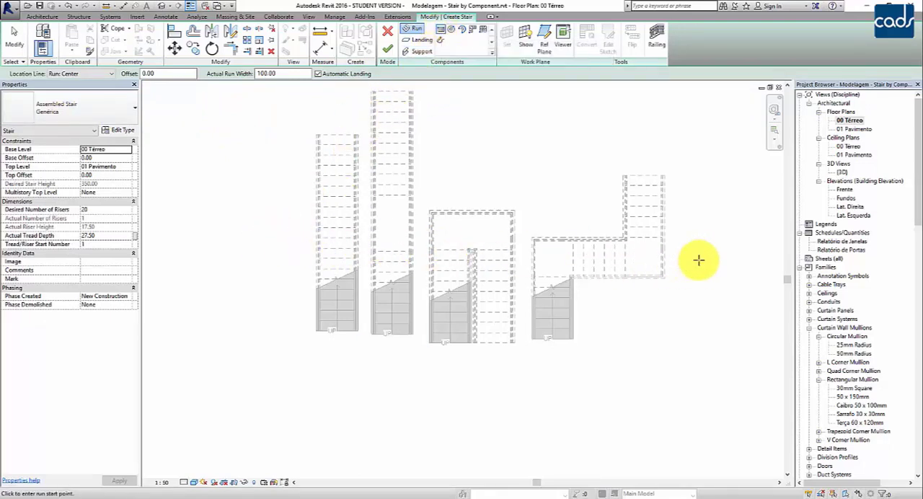
left_click(452, 33)
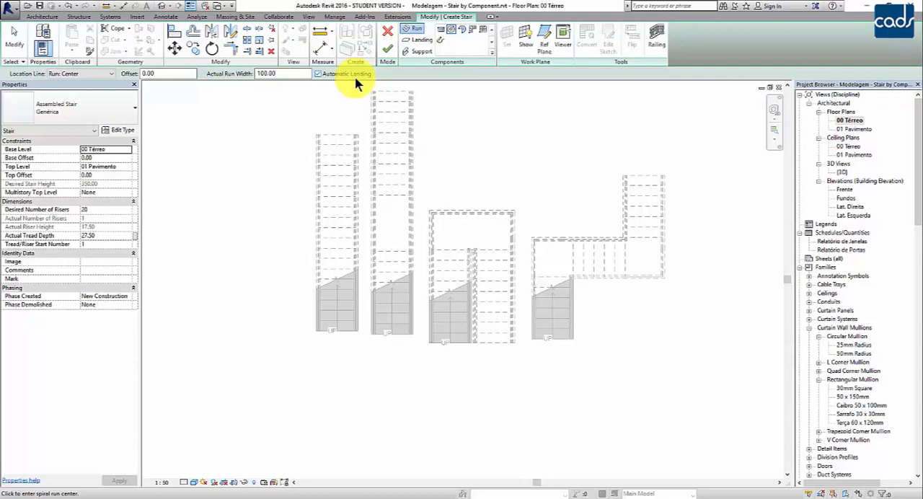
- Place the full-step spiral run in the empty area below the straight stairs, with a radius of 110 and its start directly above the center
scroll(320, 208, "down", 1)
middle_click_drag(429, 329, 518, 267)
scroll(457, 272, "up", 1)
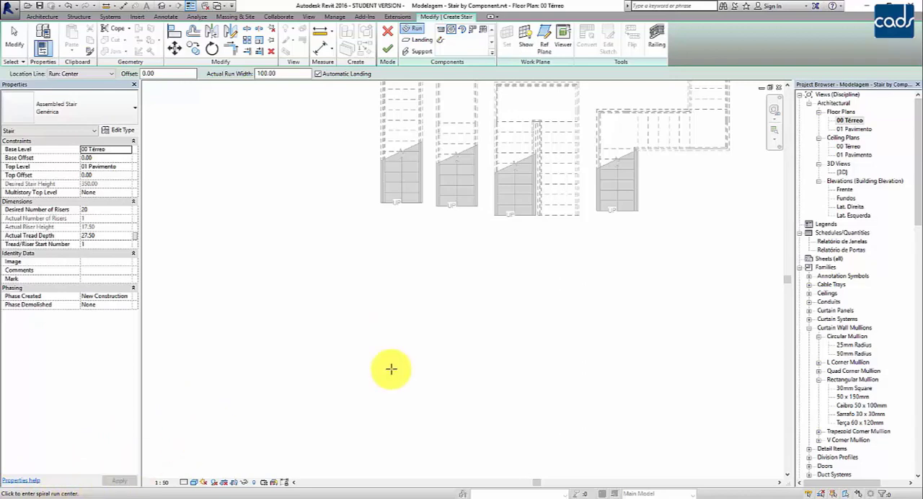
scroll(392, 367, "up", 1)
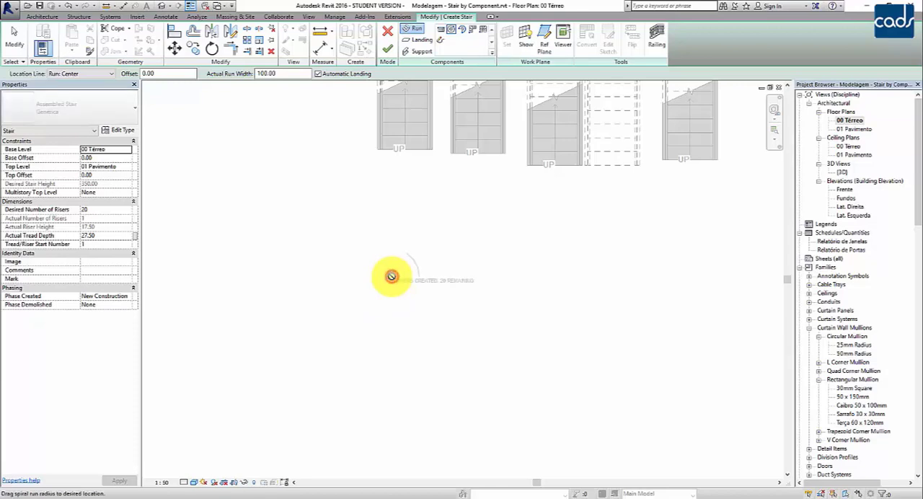
left_click(391, 276)
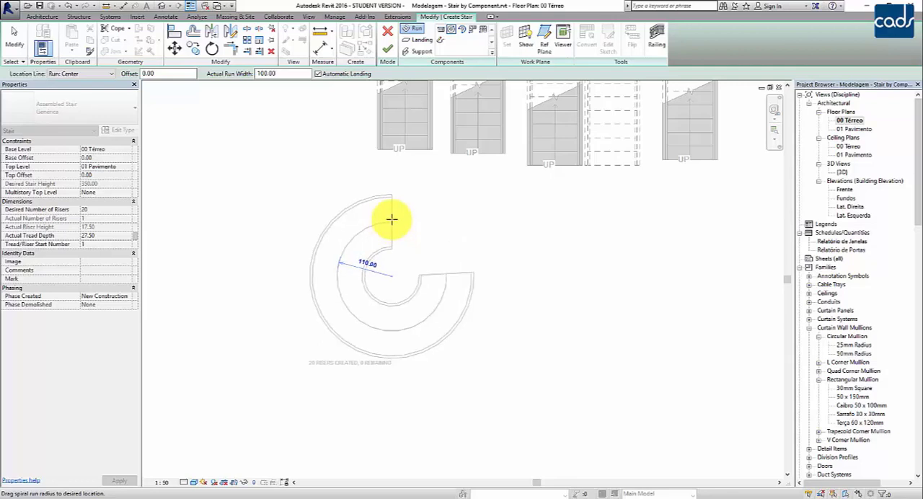
left_click(392, 219)
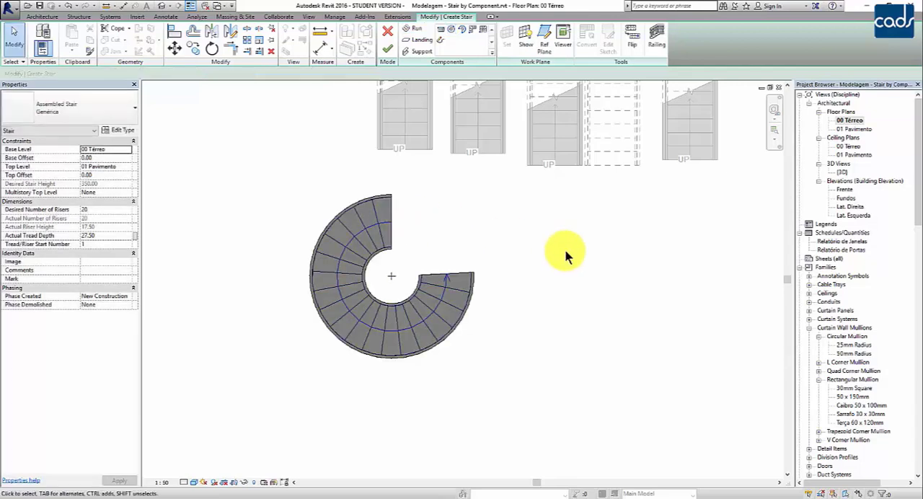
- Examine the spiral run's start edge and shape handles, and finish the spiral stair
left_click(393, 215)
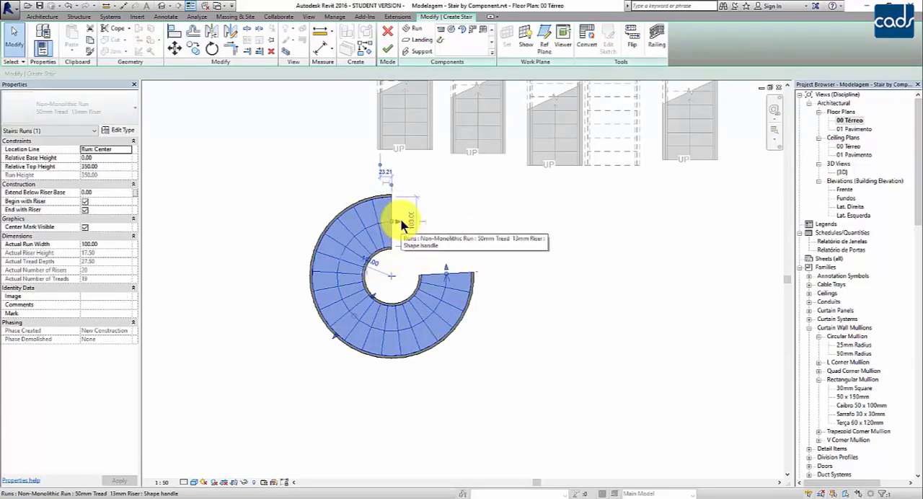
left_click(554, 277)
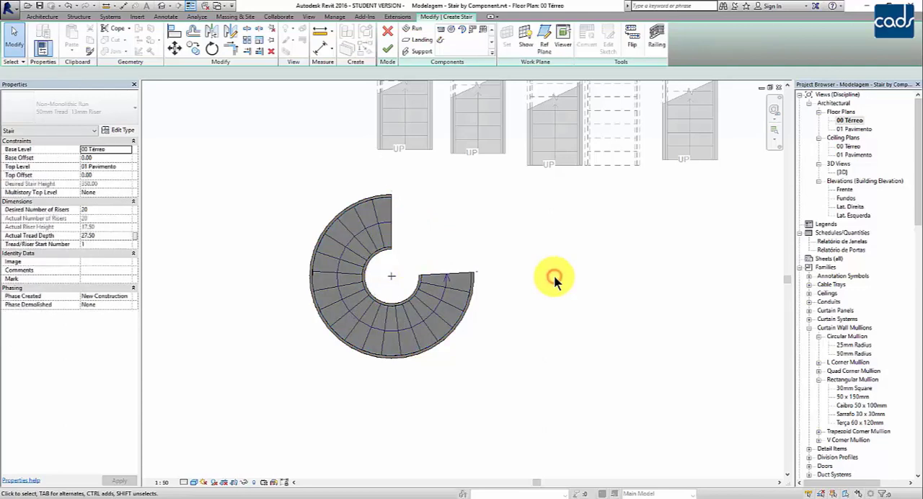
left_click(389, 209)
left_click(493, 239)
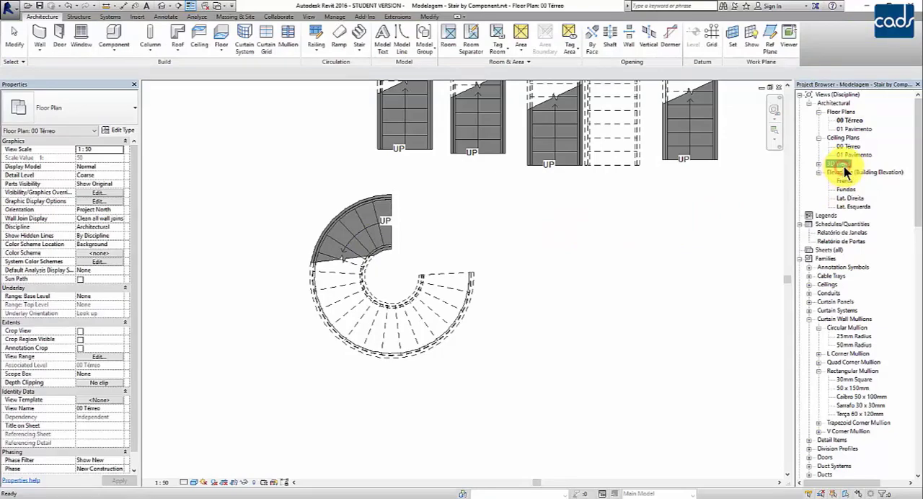
- Open the 3D view and inspect the spiral stair and its railings from different angles
double_click(841, 173)
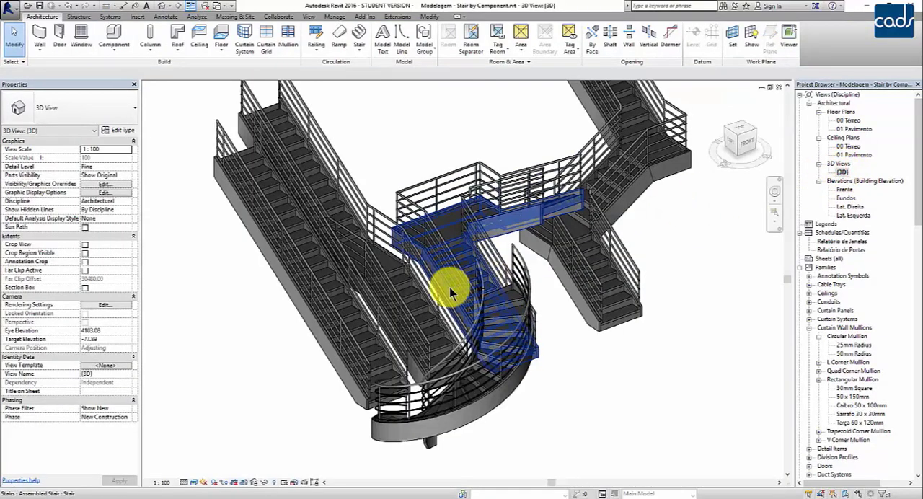
middle_click_drag(443, 363, 605, 305, "shift")
scroll(584, 288, "up", 1)
scroll(556, 274, "up", 2)
middle_click_drag(553, 278, 447, 282)
scroll(546, 330, "down", 2)
- Return to the 00 Térreo floor plan and start another stair by component with a Center-Ends Spiral run
double_click(846, 121)
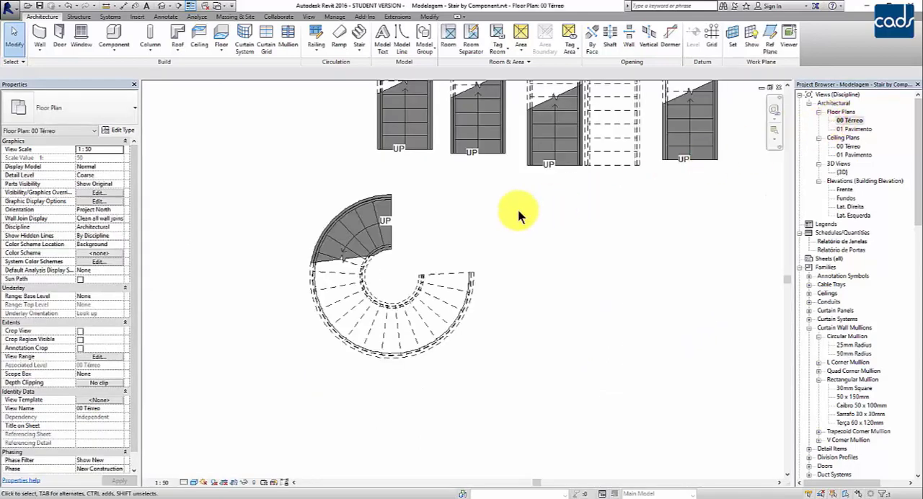
middle_click_drag(492, 227, 434, 233)
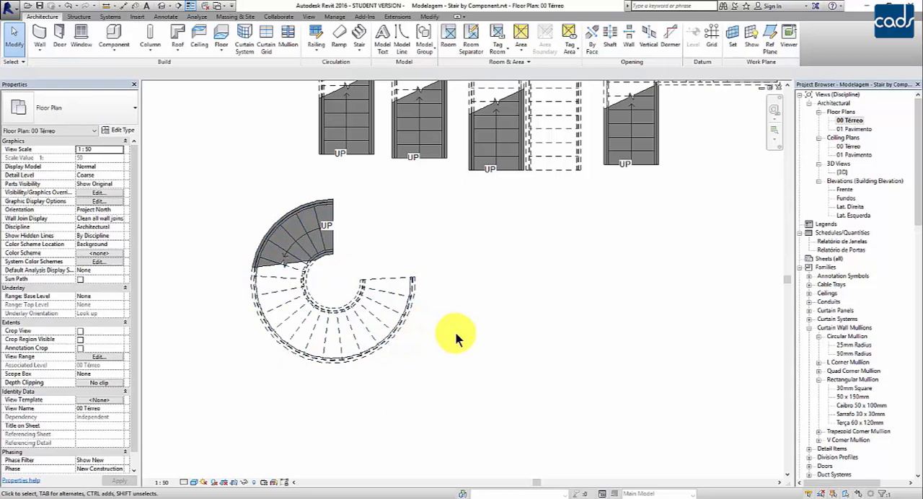
left_click(358, 54)
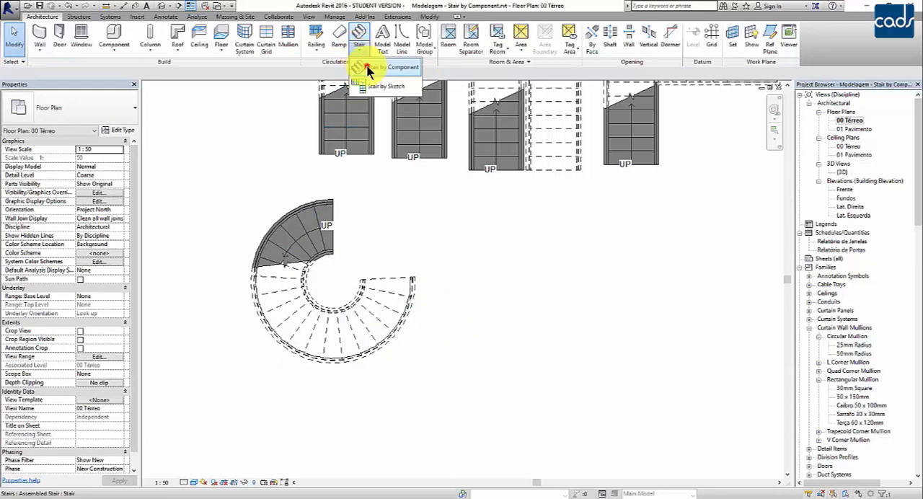
left_click(366, 64)
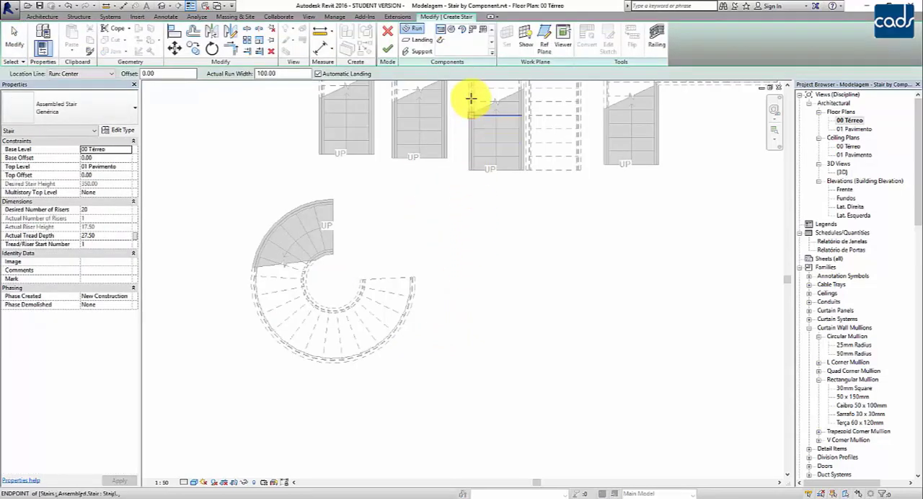
left_click(465, 33)
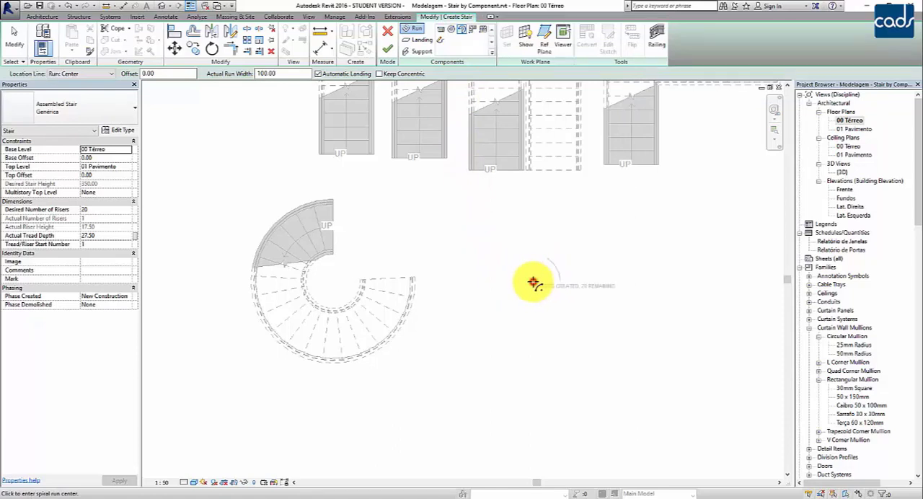
- Draw a counterclockwise 10-riser spiral run of radius 110 beside the first spiral stair, starting directly above its center
left_click(532, 282)
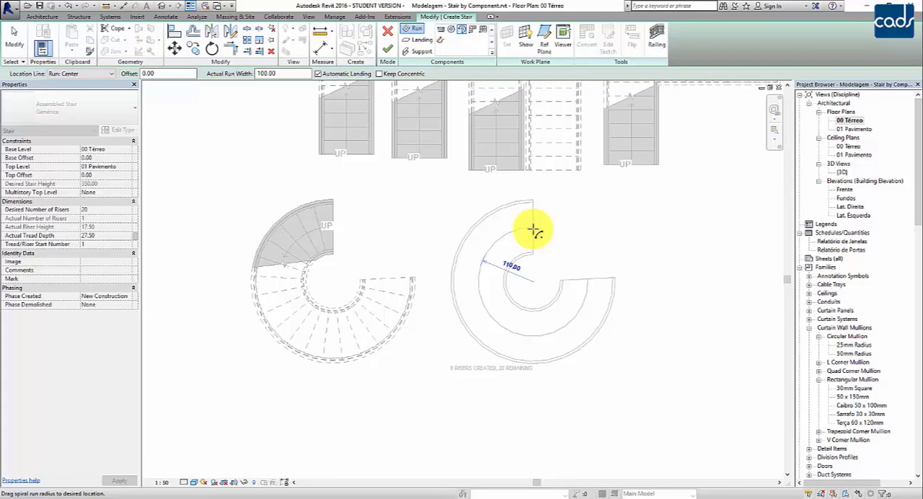
left_click(534, 229)
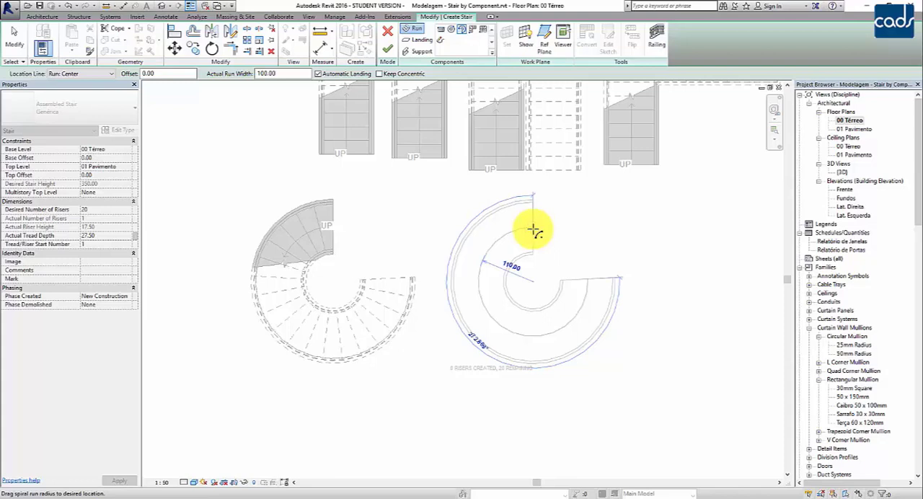
left_click(534, 229)
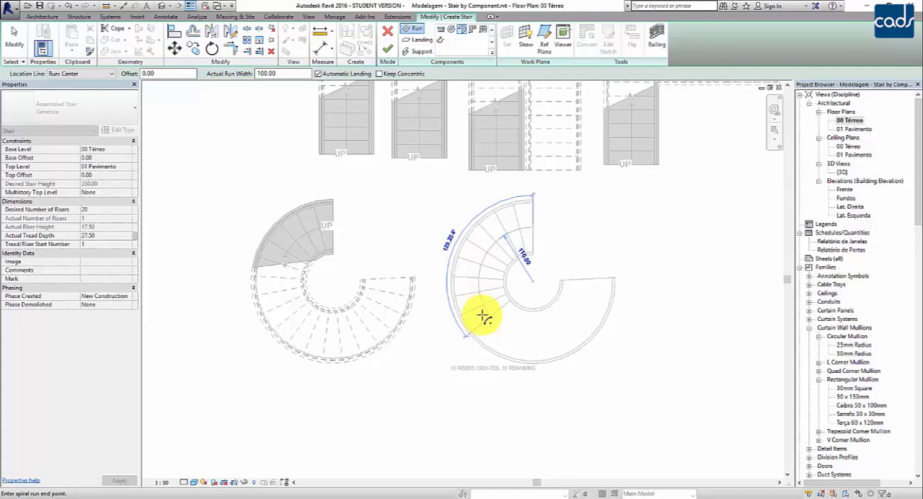
left_click(483, 317)
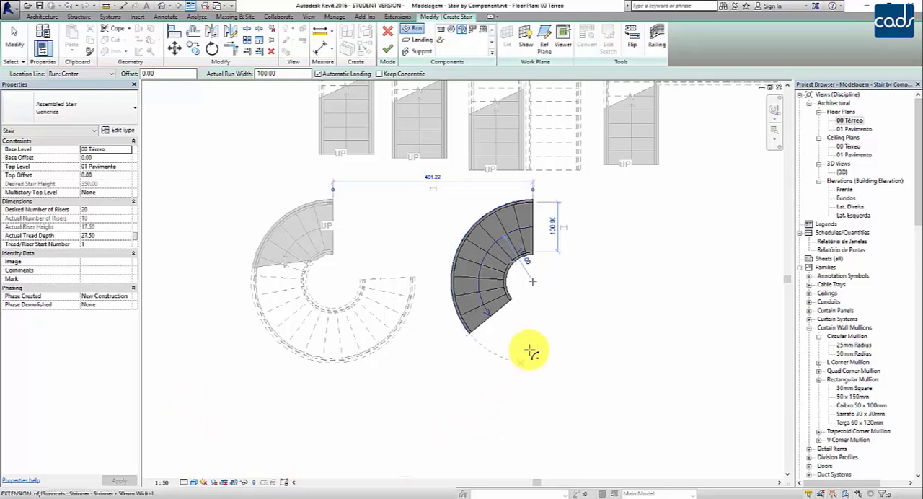
- Draw a second 10-riser spiral run of radius 110 about the same center, with an automatic landing joining both runs
left_click(534, 283)
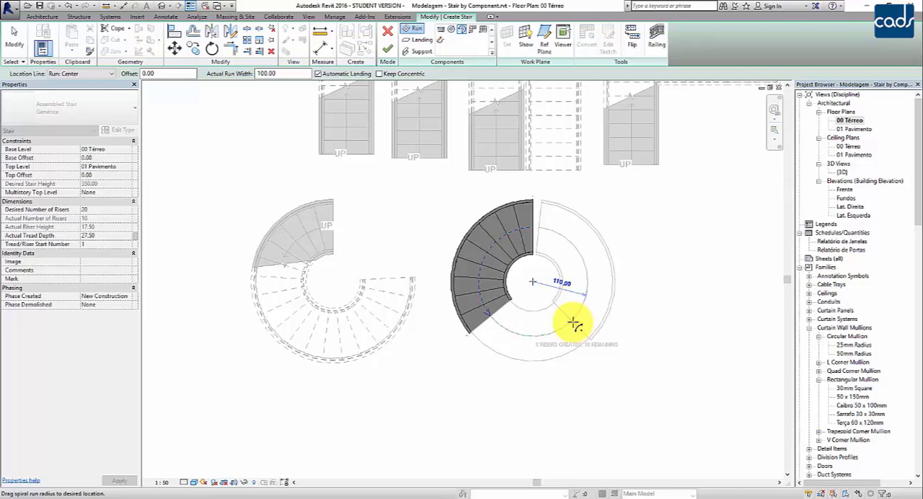
left_click(573, 324)
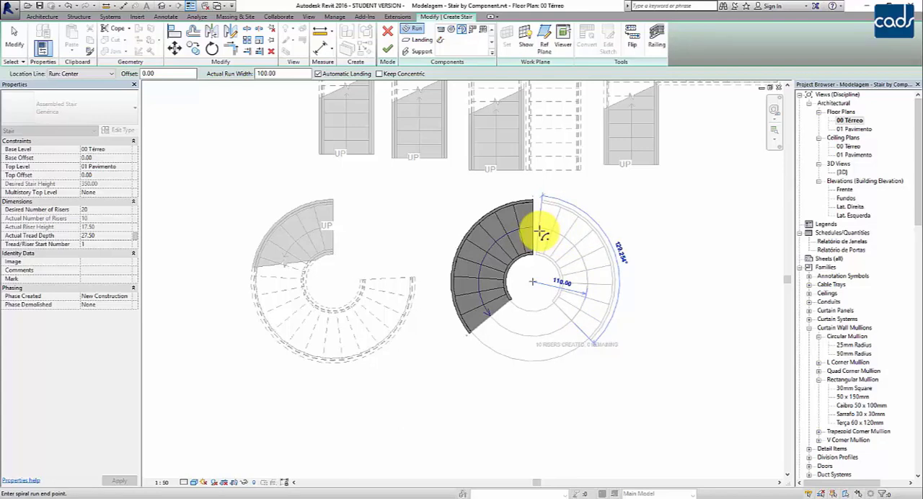
left_click(540, 232)
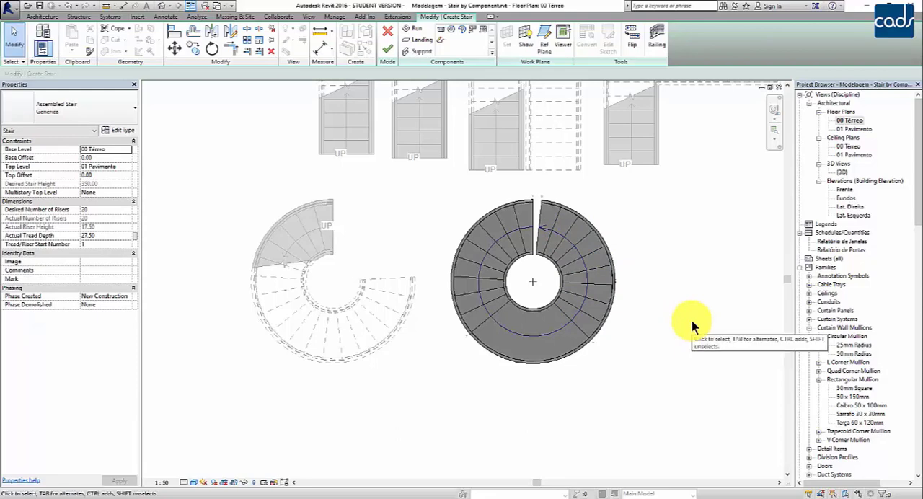
- Finish the center-ends spiral stair with landing and inspect it in the 3D view
left_click(388, 48)
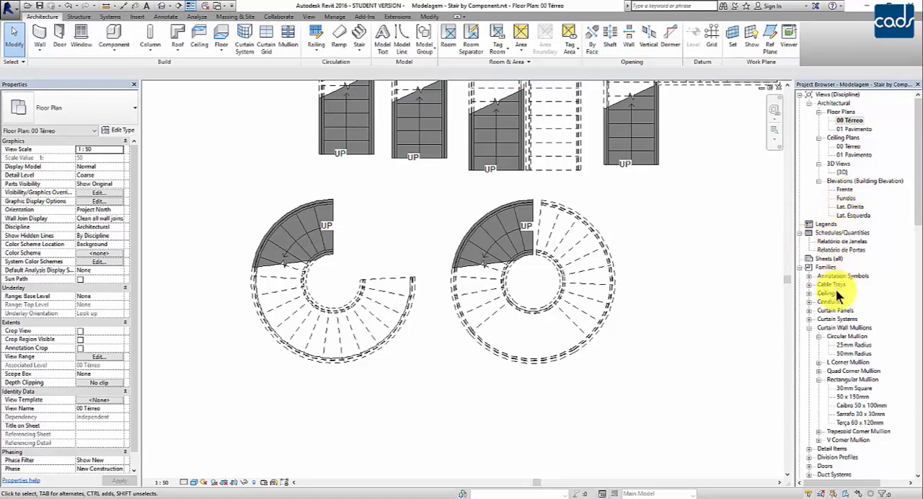
double_click(842, 172)
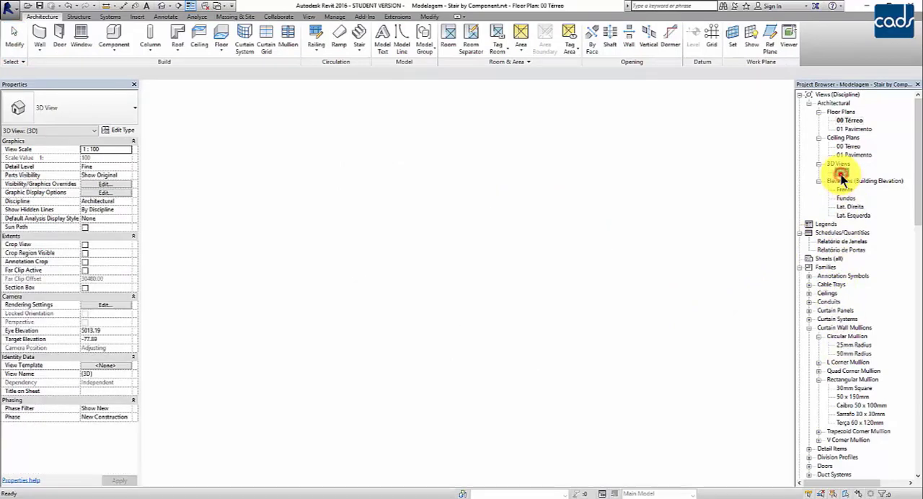
middle_click_drag(515, 402, 495, 371, "shift")
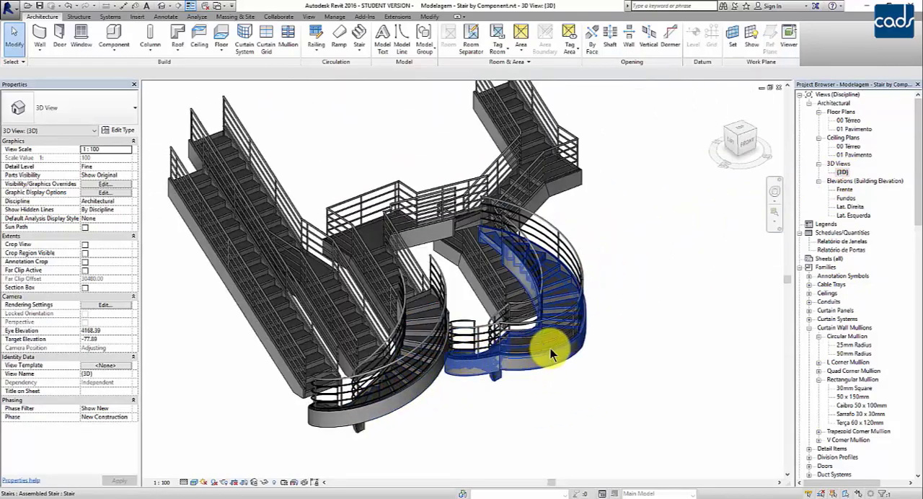
scroll(550, 349, "up", 3)
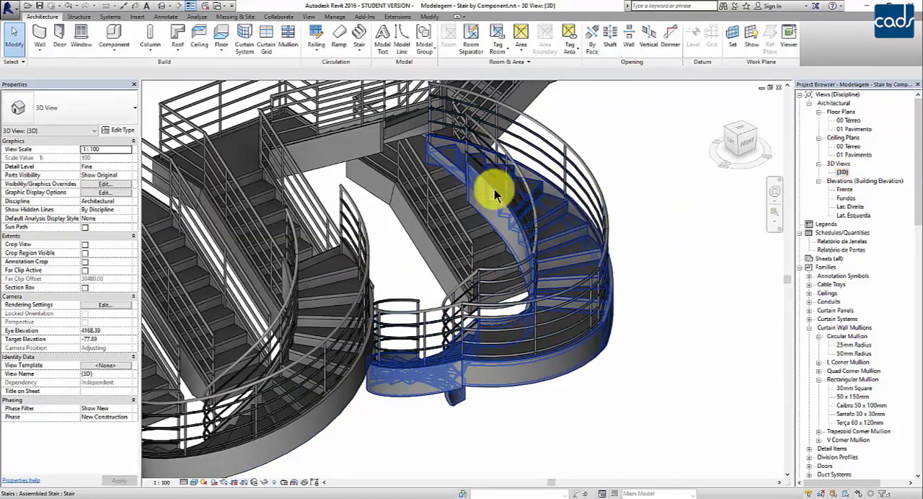
scroll(696, 145, "down", 3)
- From the top 3D view, start a stair by component and place a 100-wide L-Shape Winder run about 260 right of the landing spiral's center
left_click(736, 130)
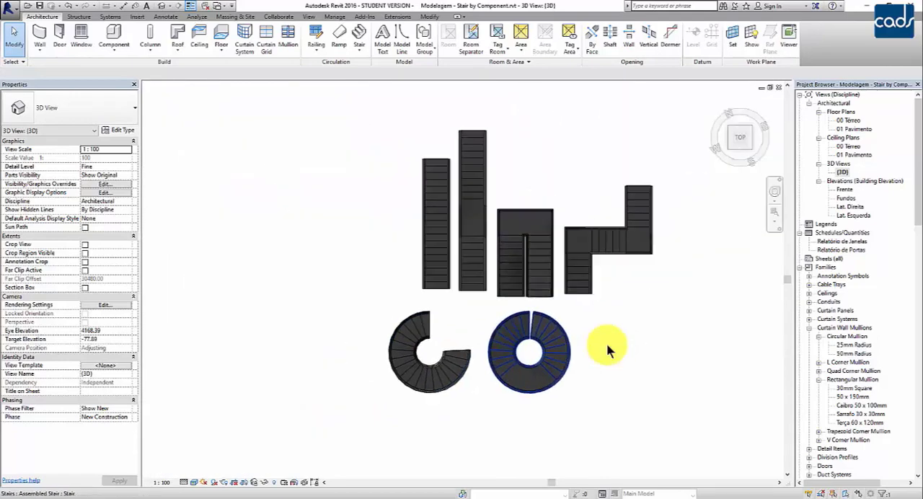
scroll(551, 370, "up", 3)
middle_click_drag(575, 373, 563, 325)
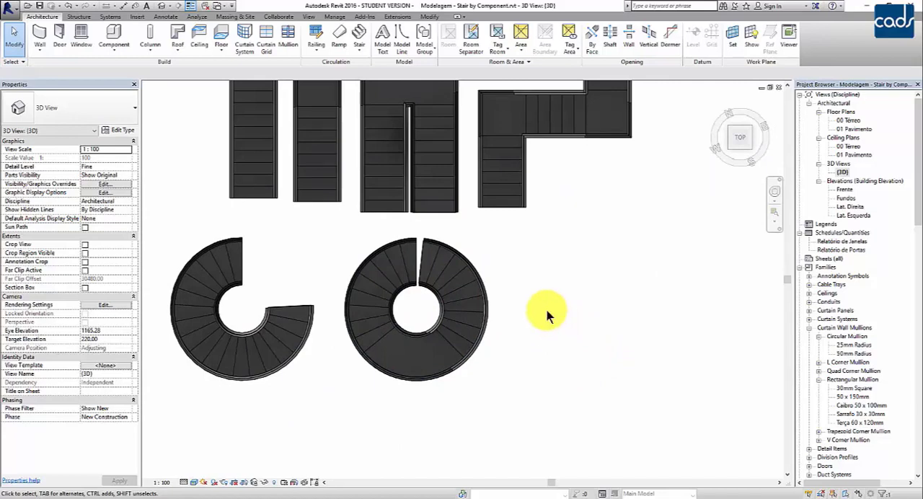
left_click(361, 50)
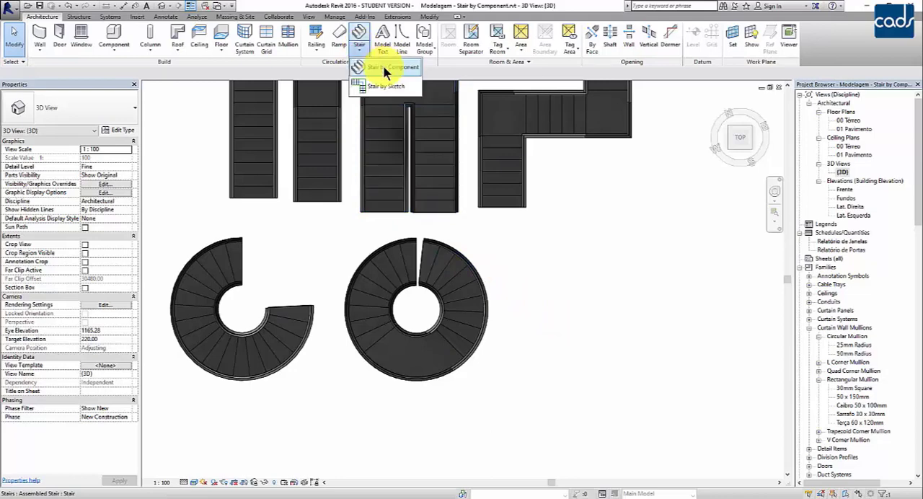
left_click(383, 67)
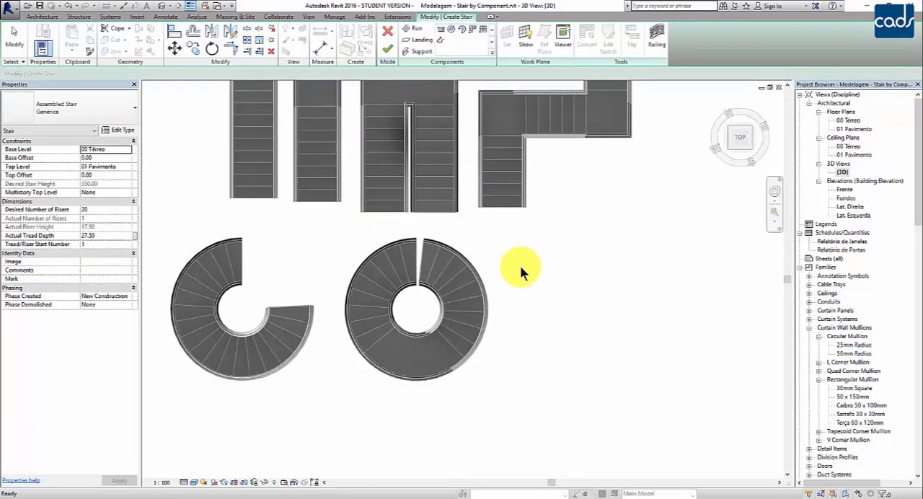
left_click(476, 36)
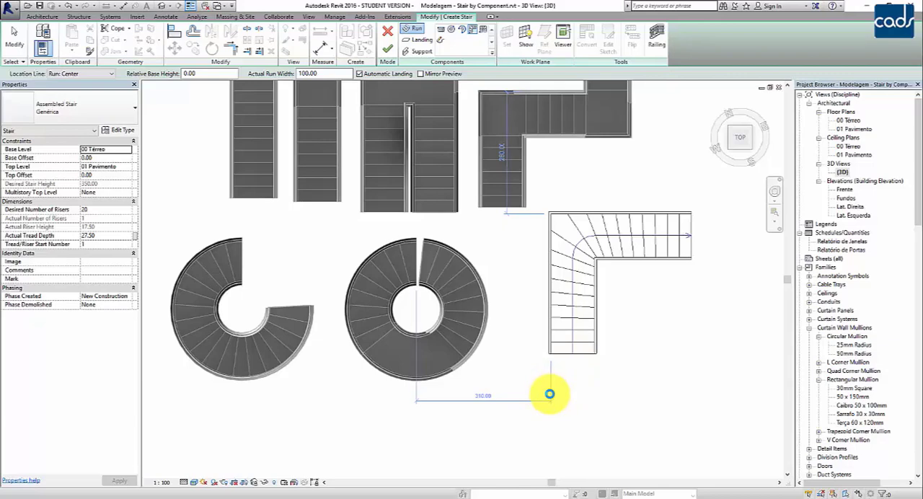
left_click(550, 394)
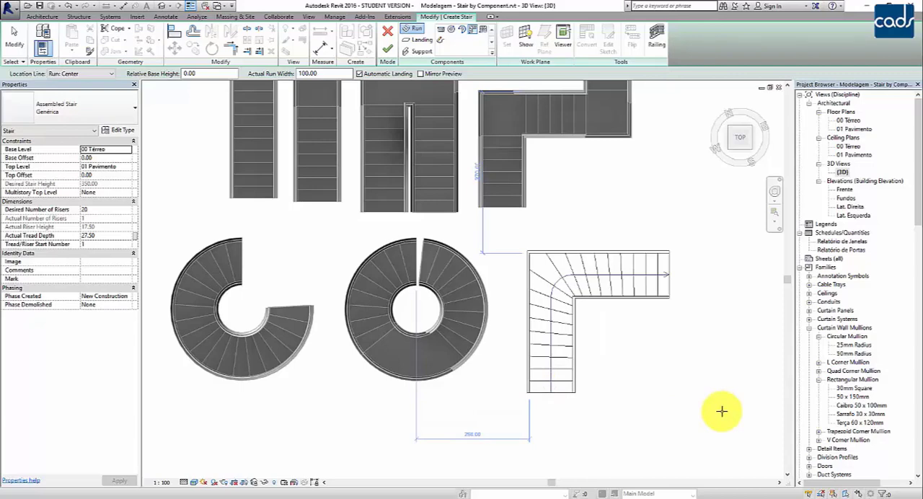
key("Escape")
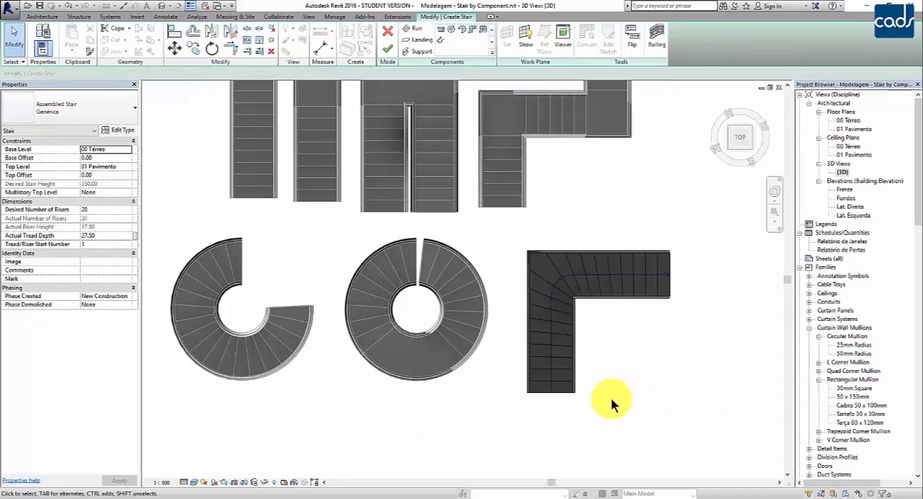
- Check the L-shaped run's winder properties, finish the stair and orbit to view it in 3D
left_click(561, 393)
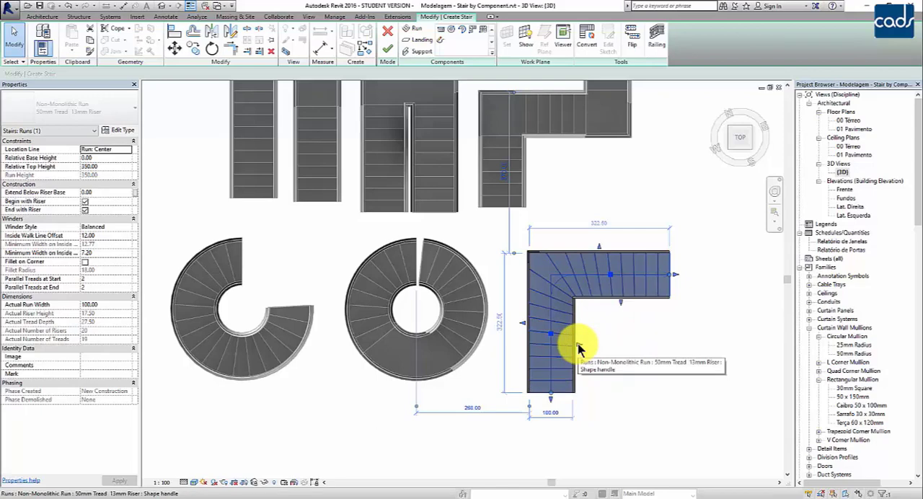
left_click(647, 361)
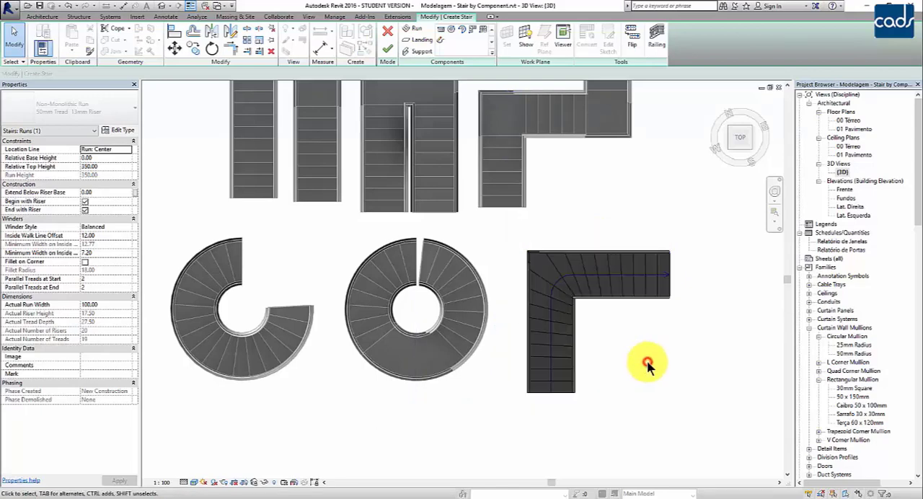
left_click(387, 48)
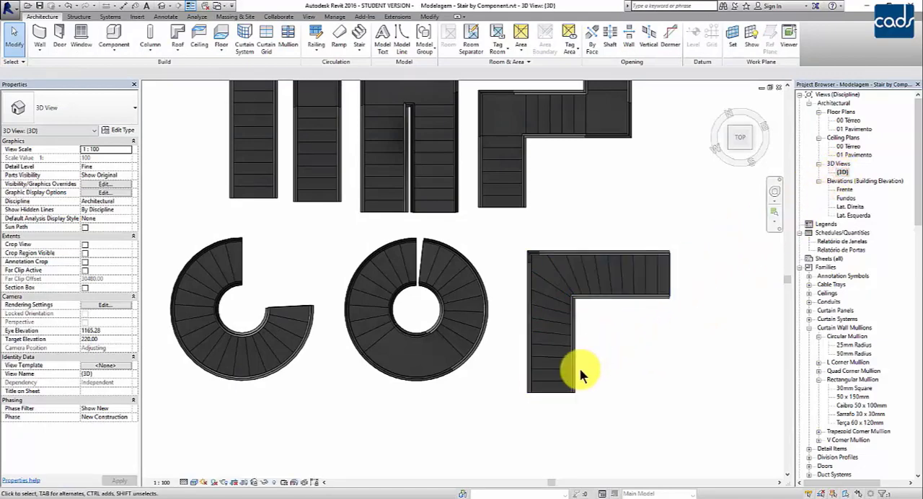
middle_click_drag(581, 367, 509, 359, "shift")
- Back in the top view, create a stair by component with a 100-wide U-Shape Winder run about 130 right of the L-shaped stair
left_click(743, 132)
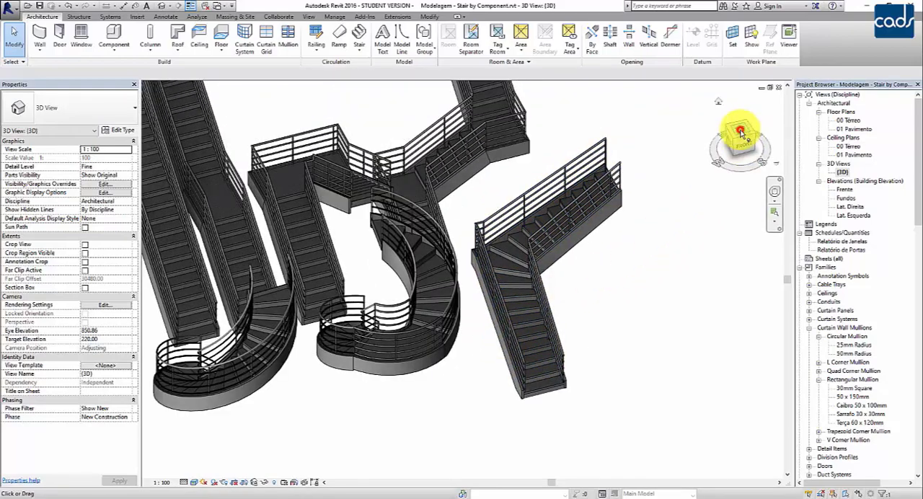
middle_click_drag(577, 304, 622, 326)
scroll(645, 398, "up", 1)
middle_click_drag(620, 383, 644, 365)
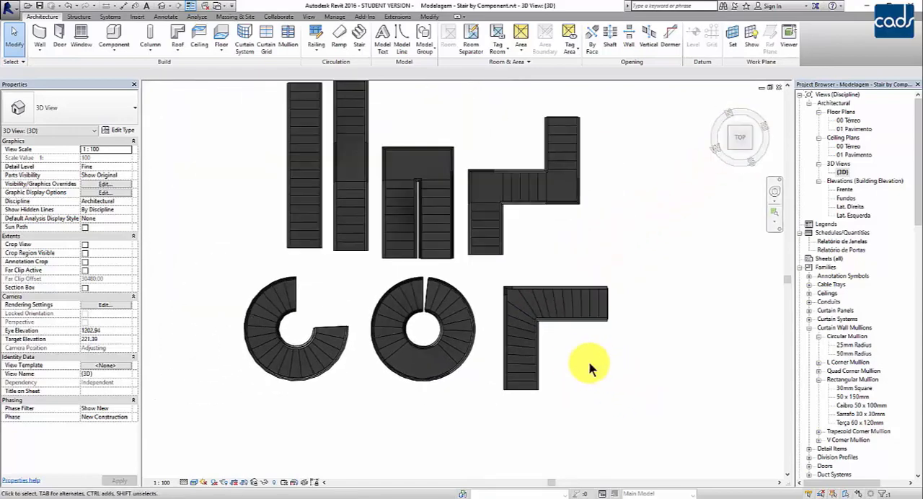
left_click(359, 50)
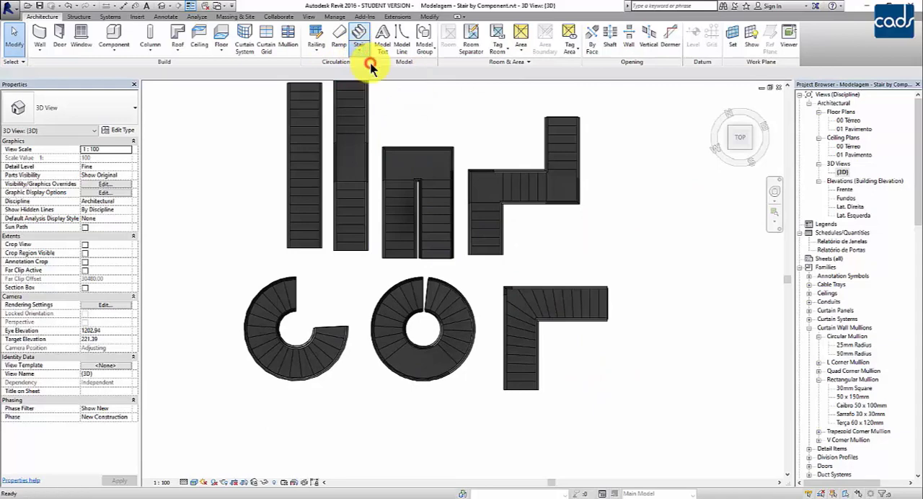
left_click(373, 66)
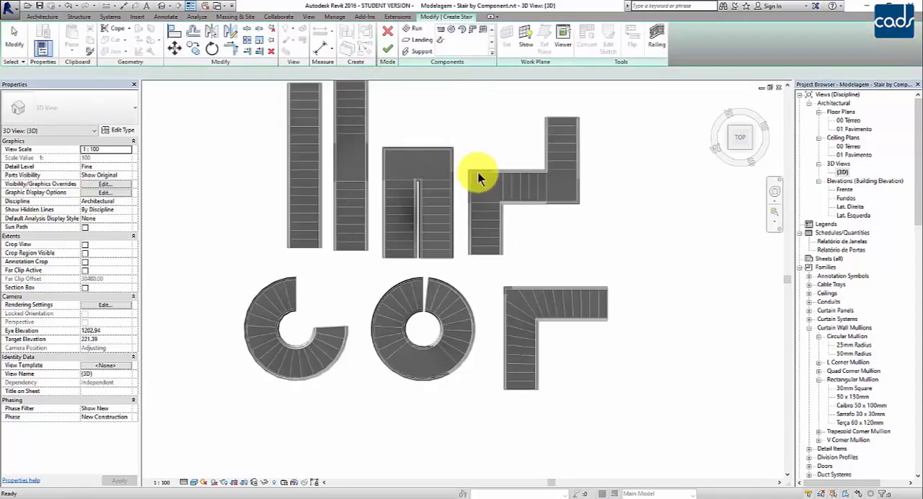
left_click(485, 31)
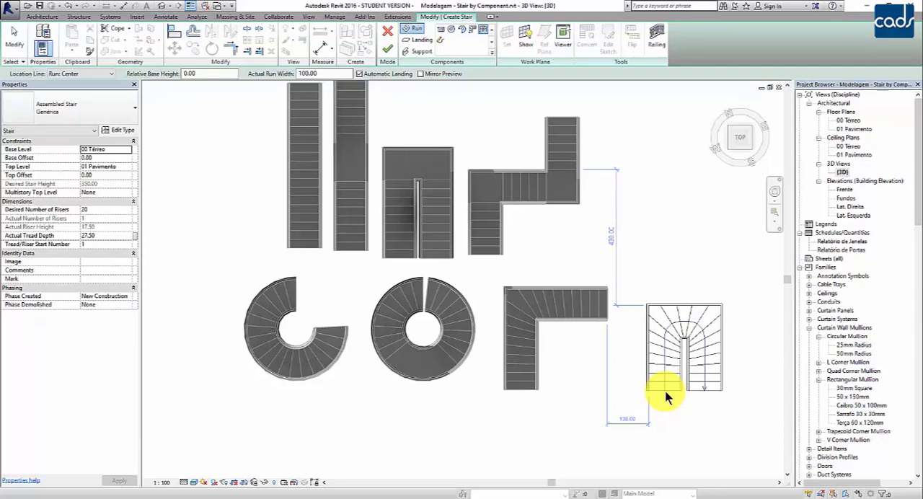
left_click(667, 398)
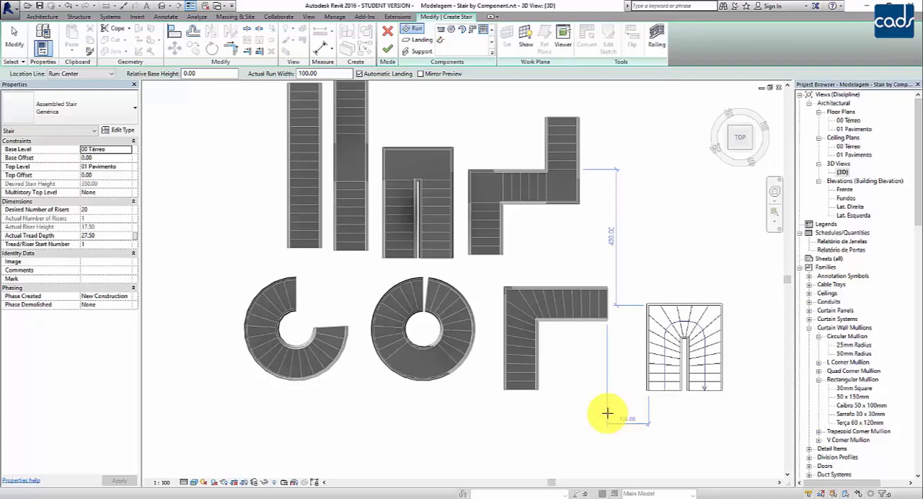
key("Escape")
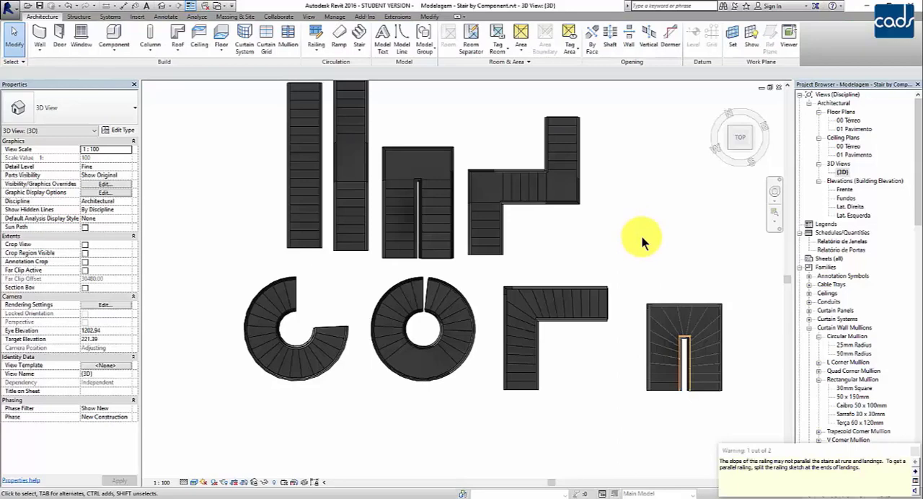
- Examine the U-shaped winder stair and its inner railing up close in the 3D view
scroll(682, 422, "up", 3)
scroll(703, 423, "up", 1)
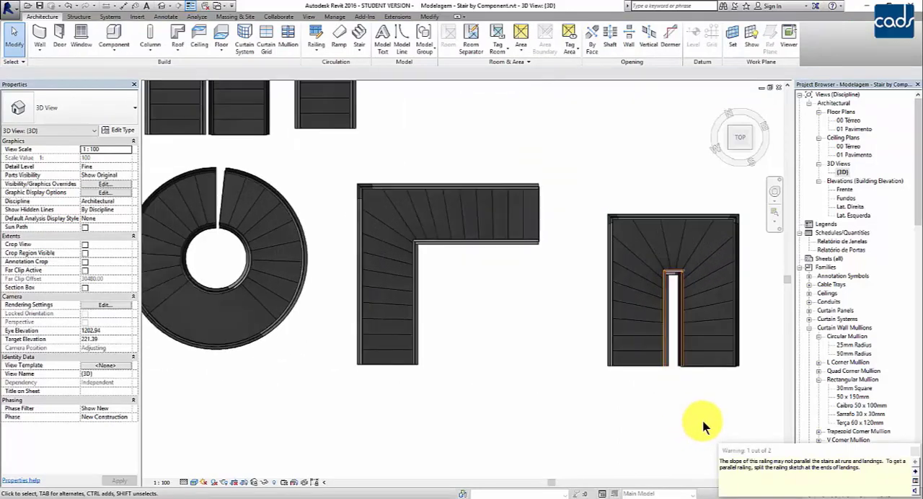
scroll(703, 425, "up", 2)
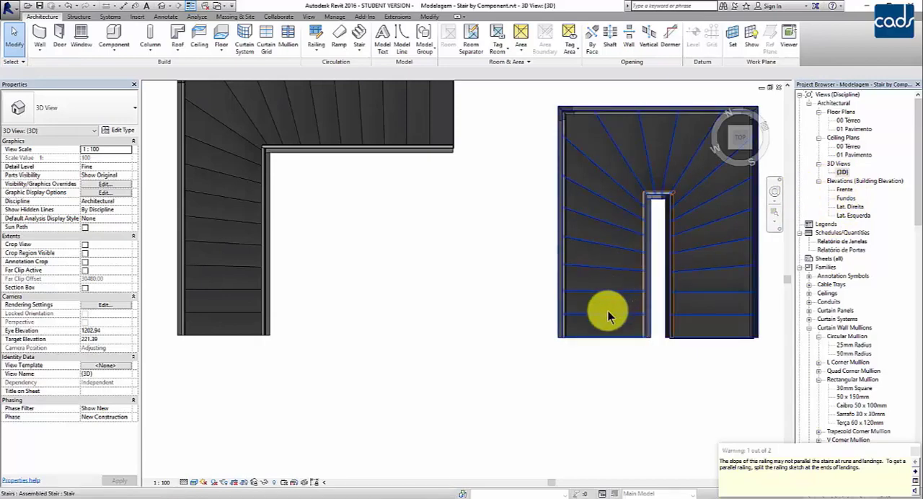
middle_click_drag(573, 339, 577, 262, "shift")
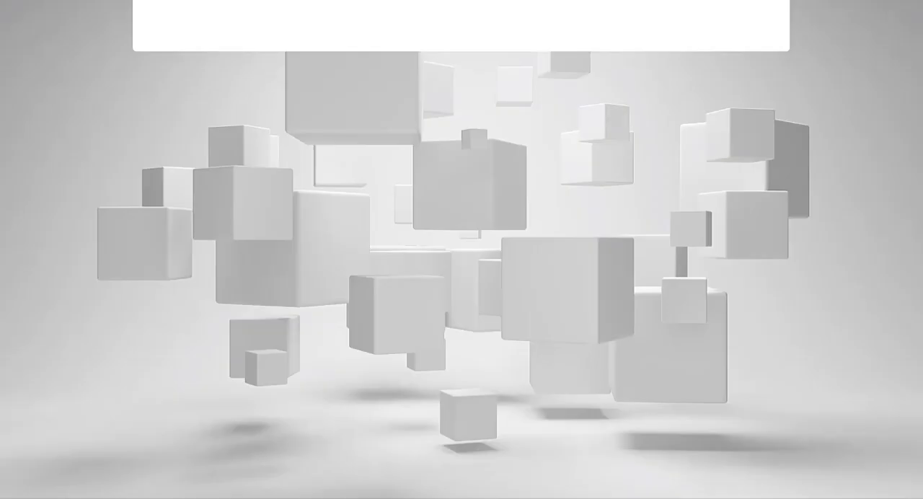